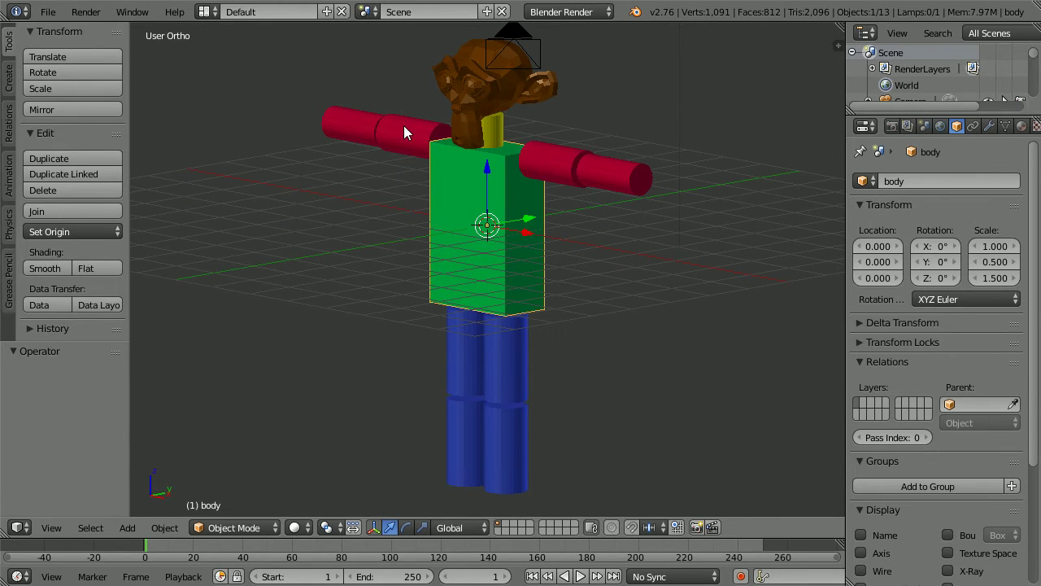
# Start a new scene from the default startup file.
pyautogui.click(60, 13)
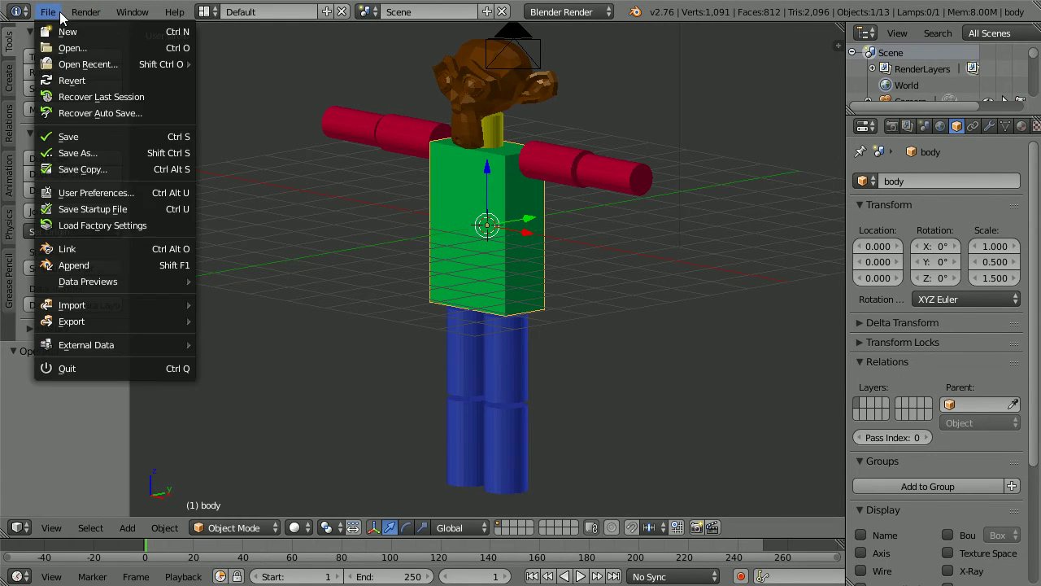
pyautogui.click(62, 32)
pyautogui.click(66, 41)
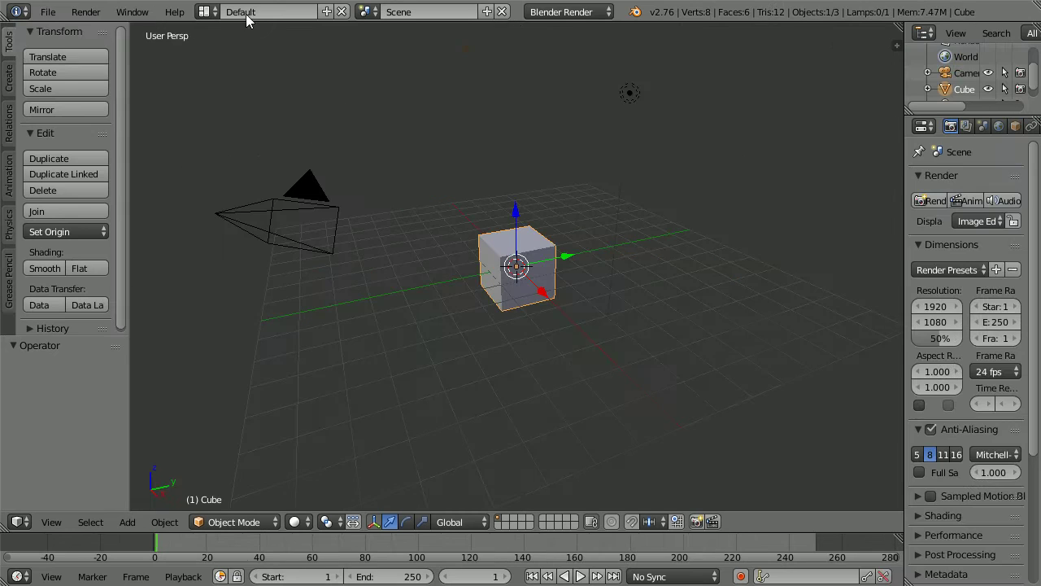
# Switch the 3D view to orthographic projection and look at the scene from the front.
pyautogui.click(51, 523)
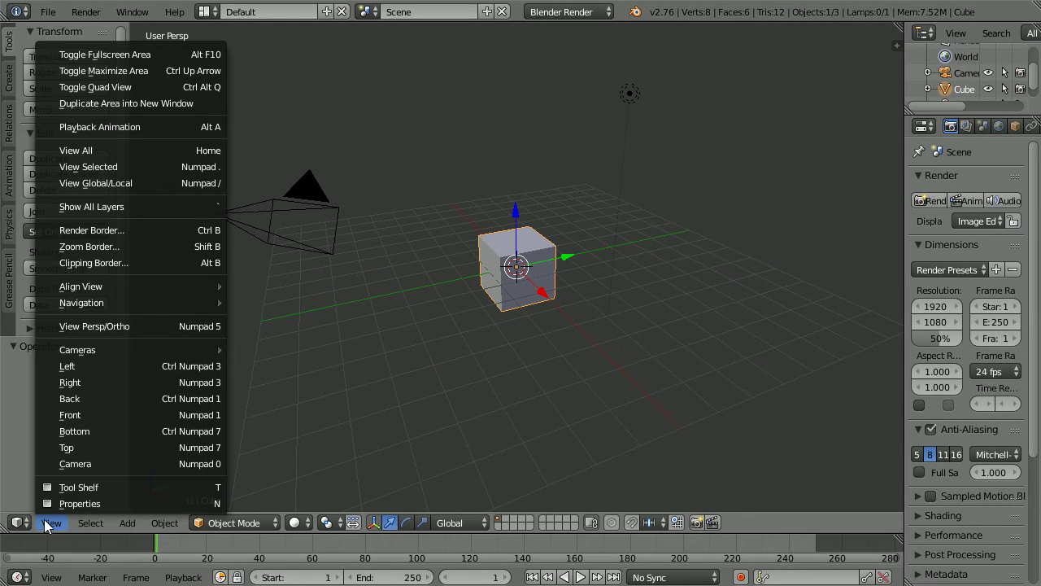
pyautogui.click(145, 326)
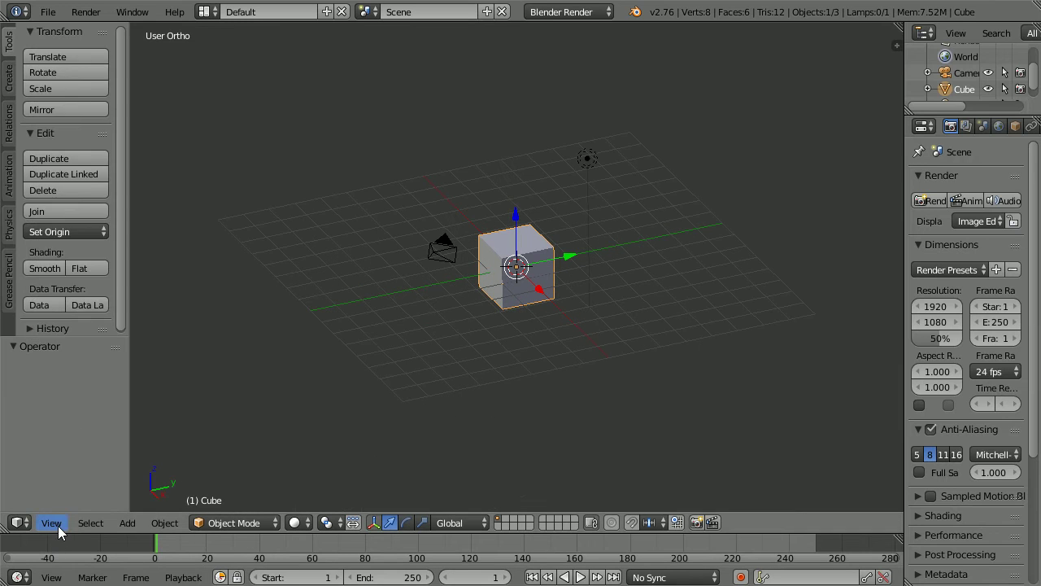
pyautogui.click(57, 525)
pyautogui.click(136, 413)
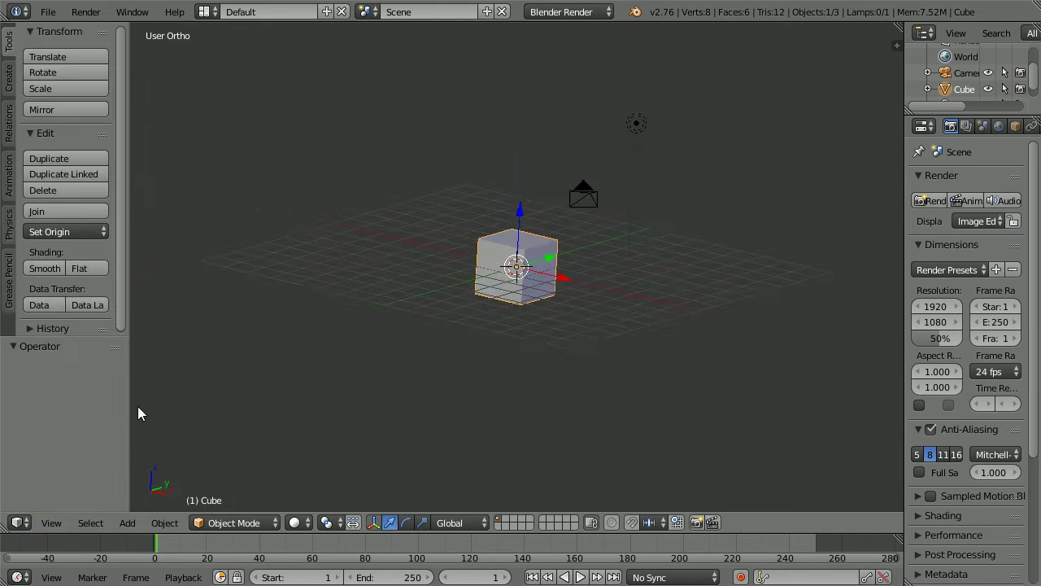
# Widen the object properties area and set the default cube's scale to 0.5 in Y and 1.5 in Z.
pyautogui.moveTo(905, 221); pyautogui.dragTo(842, 231)
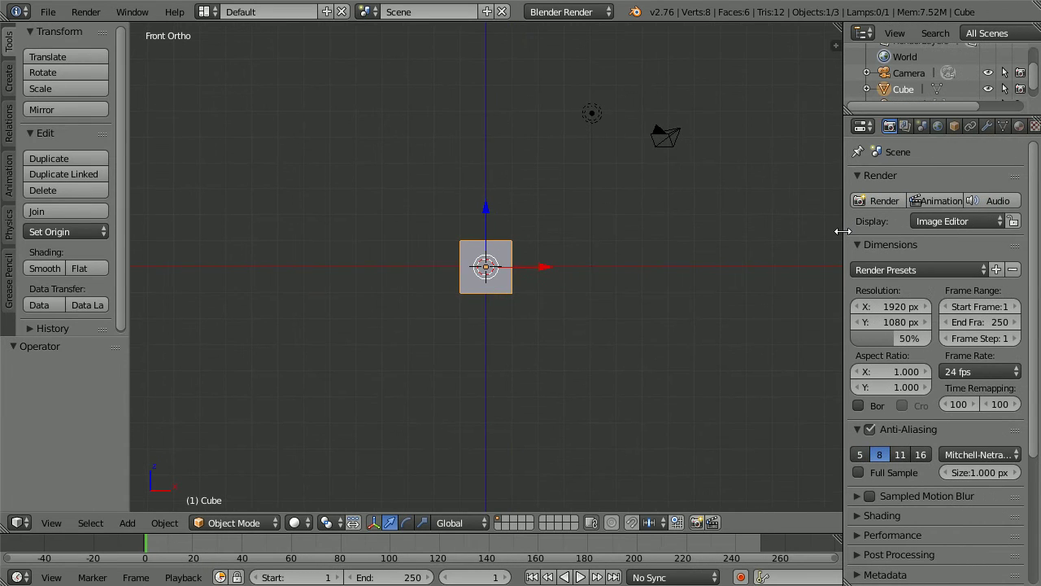
pyautogui.click(954, 127)
pyautogui.click(995, 261)
pyautogui.press('BackSpace')
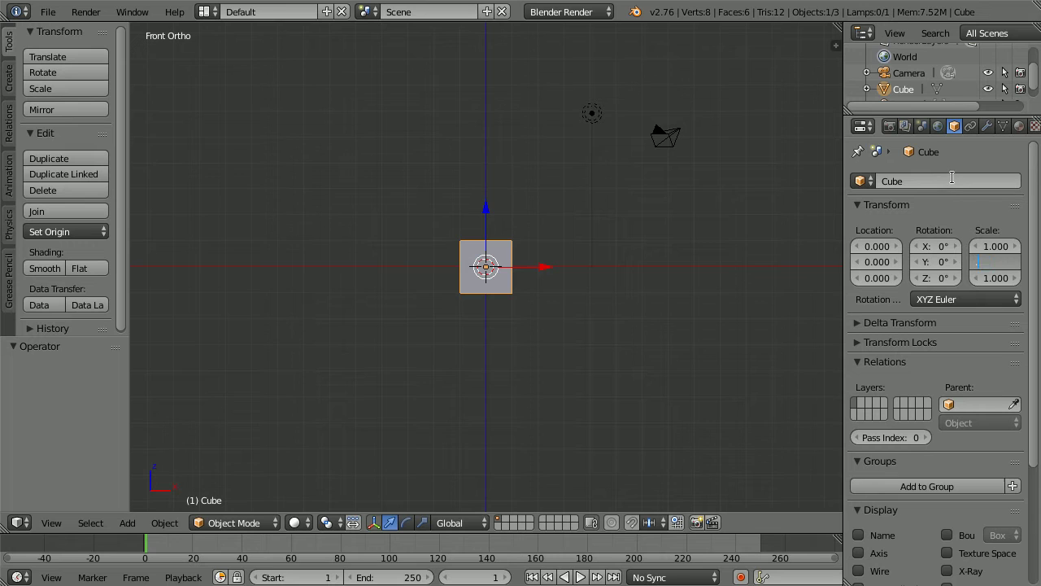
pyautogui.write('.5')
pyautogui.press('Tab')
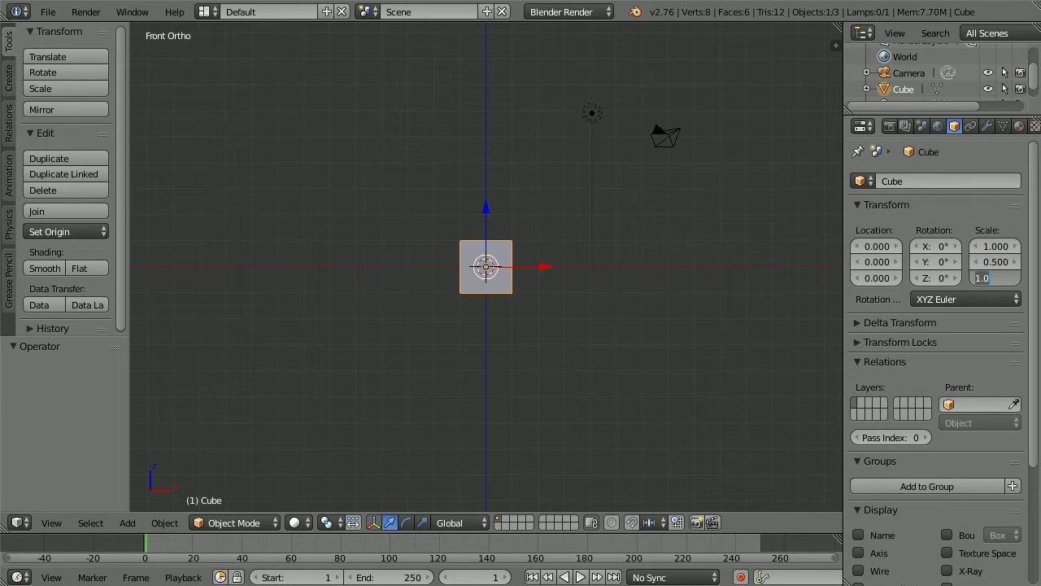
pyautogui.write('1.5')
pyautogui.press('Return')
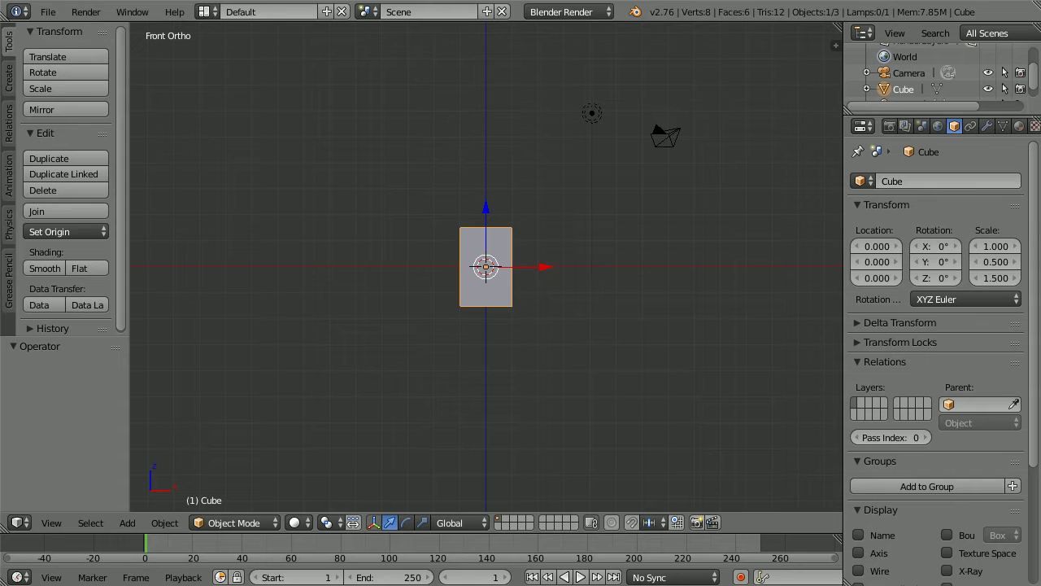
# Add a mesh cylinder for the neck and scale it uniformly to 0.3.
pyautogui.click(123, 526)
pyautogui.moveTo(162, 501)
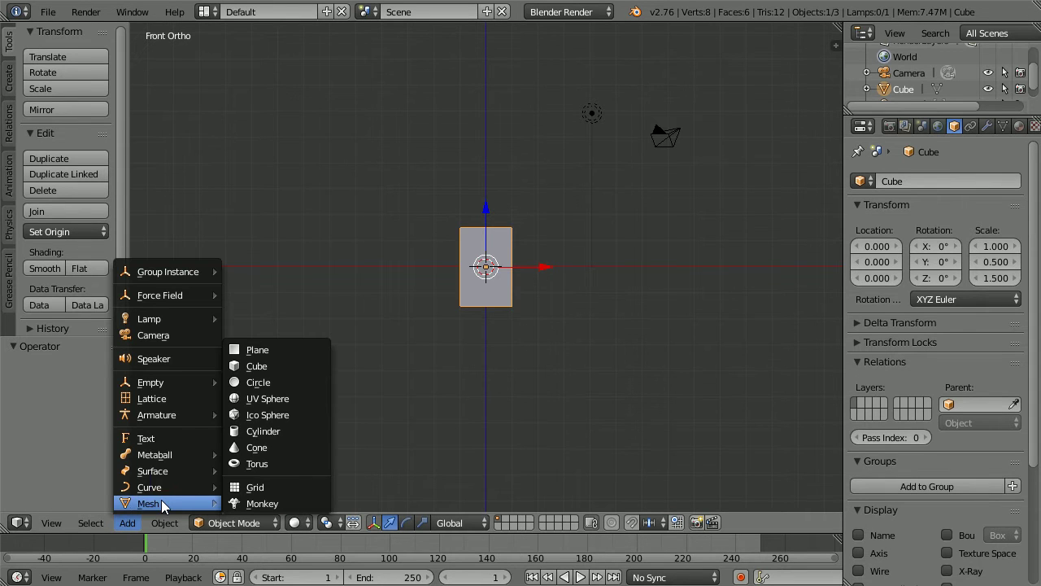
pyautogui.click(297, 426)
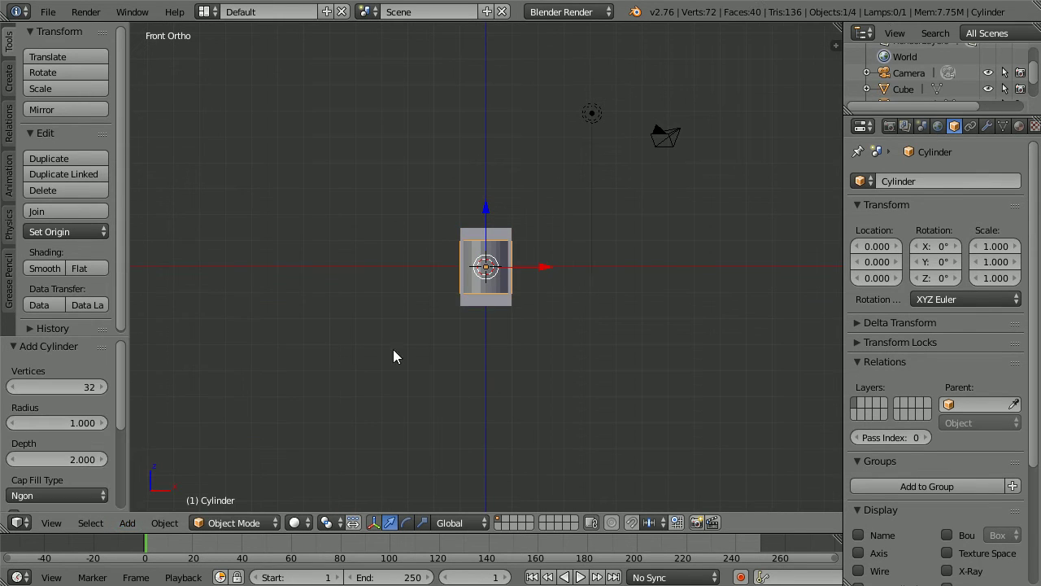
pyautogui.write('s.3')
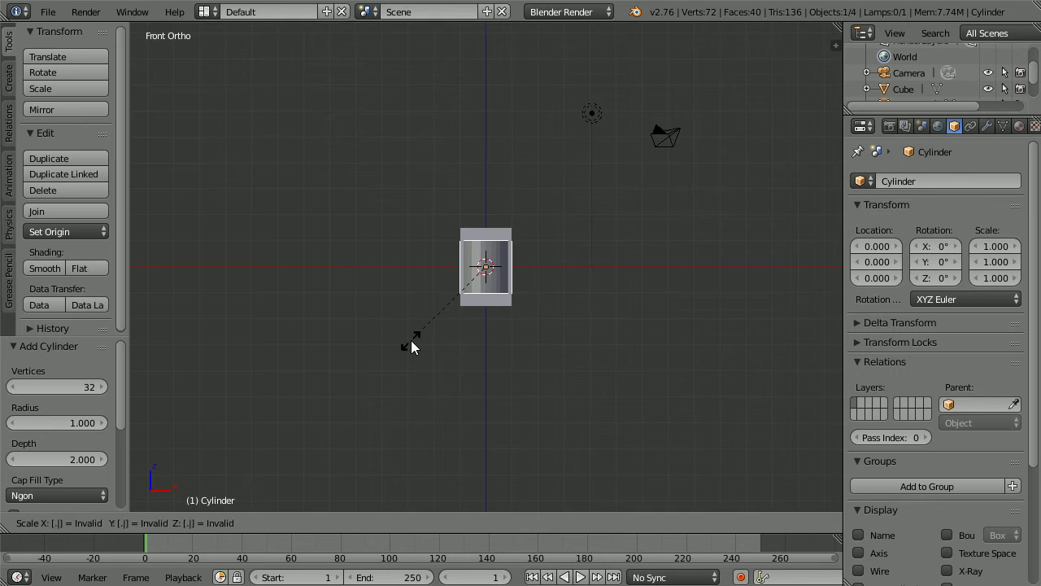
pyautogui.press('Return')
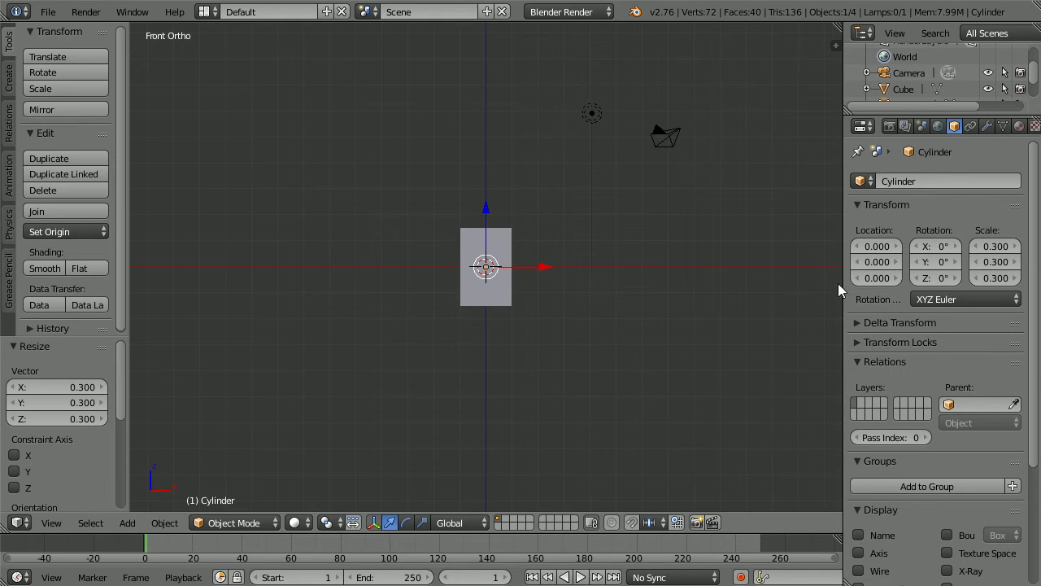
# Move the neck cylinder to the top of the body by setting its Z location to 1.8.
pyautogui.click(876, 278)
pyautogui.write('1')
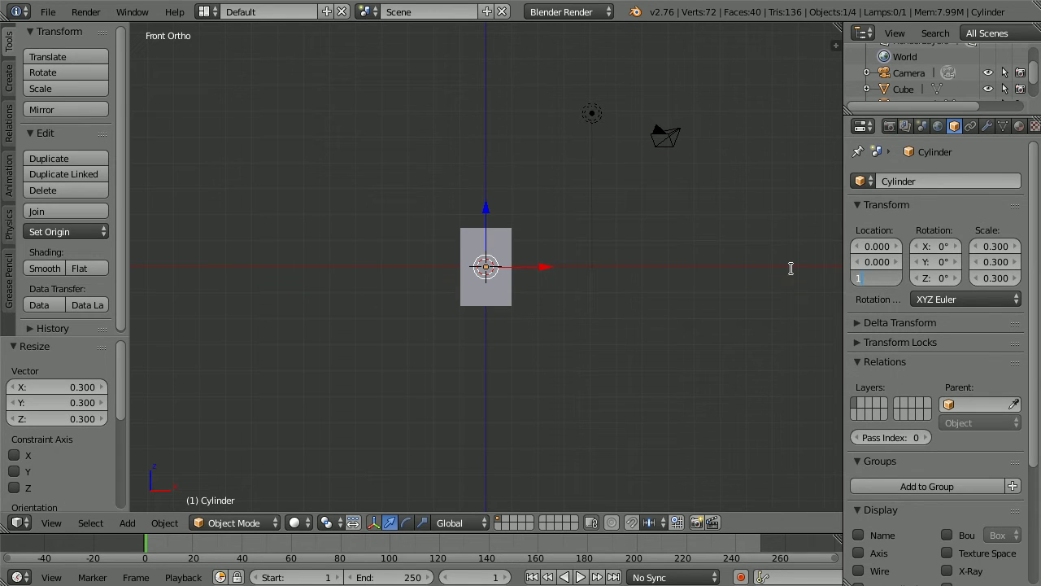
pyautogui.write('.8')
pyautogui.press('Return')
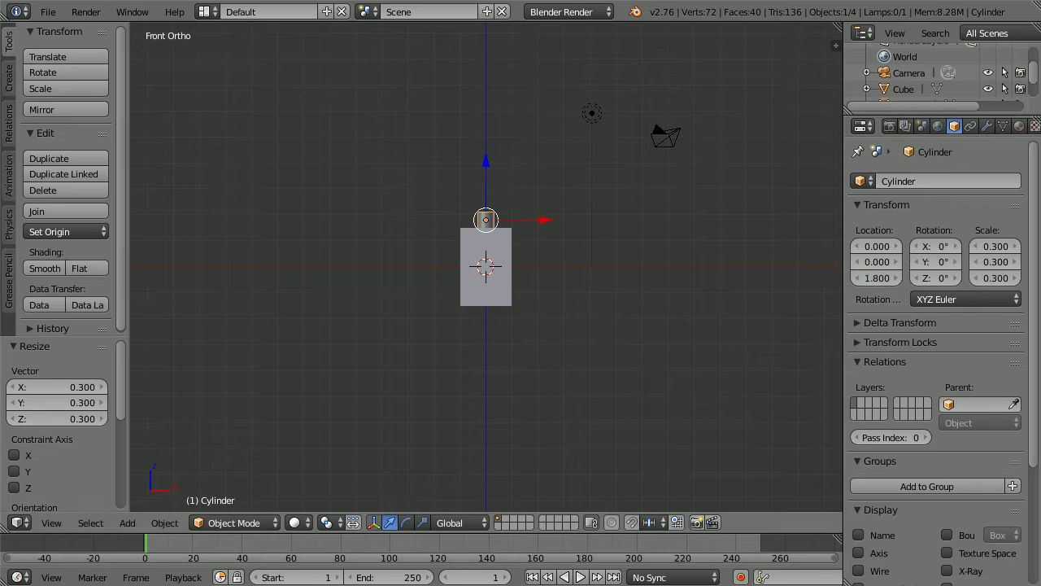
# Add a monkey mesh as the head and set its Z location to 2.5.
pyautogui.click(130, 523)
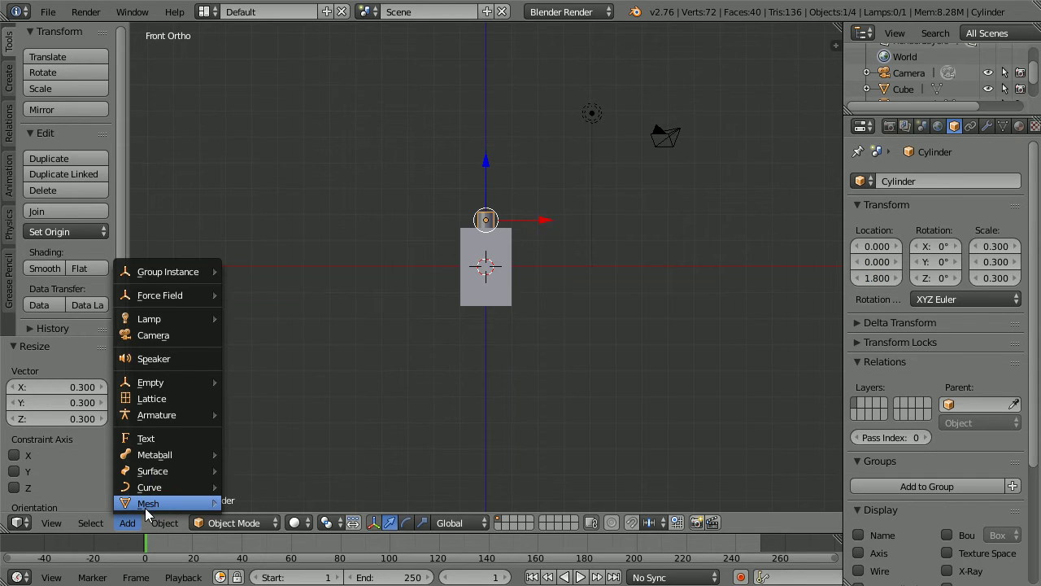
pyautogui.moveTo(188, 503)
pyautogui.click(298, 503)
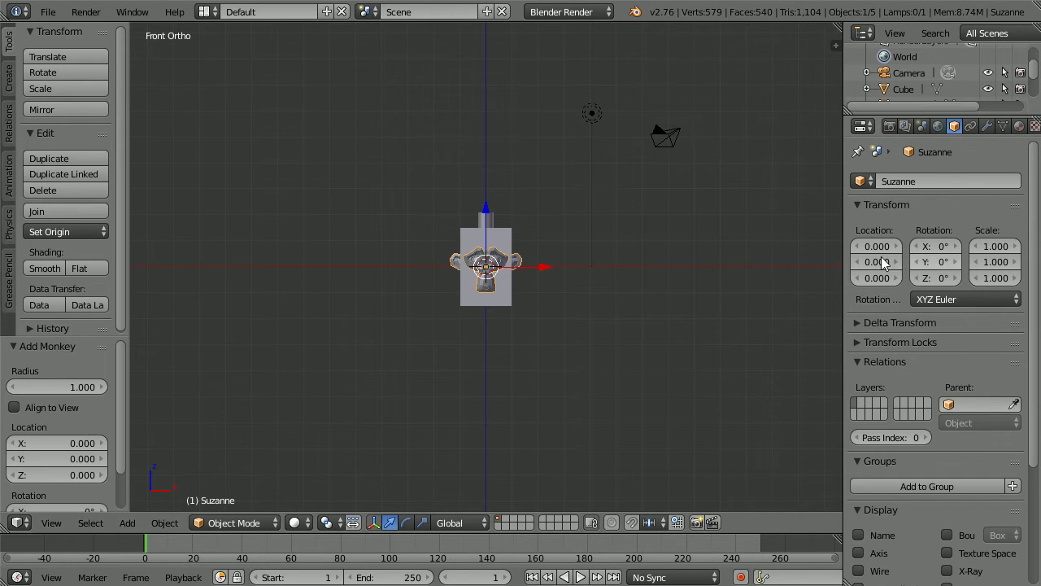
pyautogui.click(869, 281)
pyautogui.write('2.5')
pyautogui.press('Return')
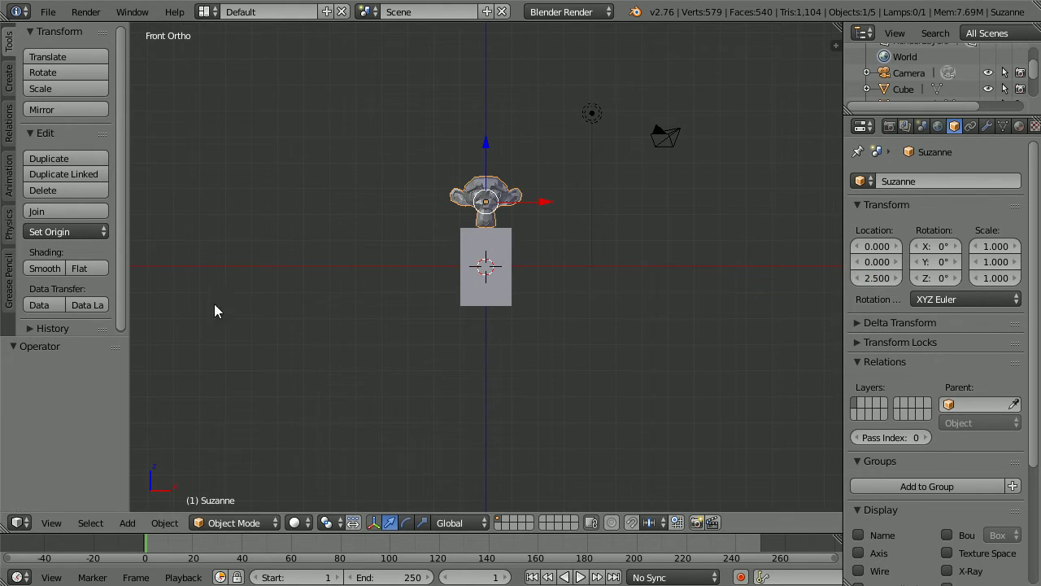
# Add another mesh cylinder for the upper arm and scale it uniformly to 0.35.
pyautogui.click(127, 522)
pyautogui.moveTo(140, 504)
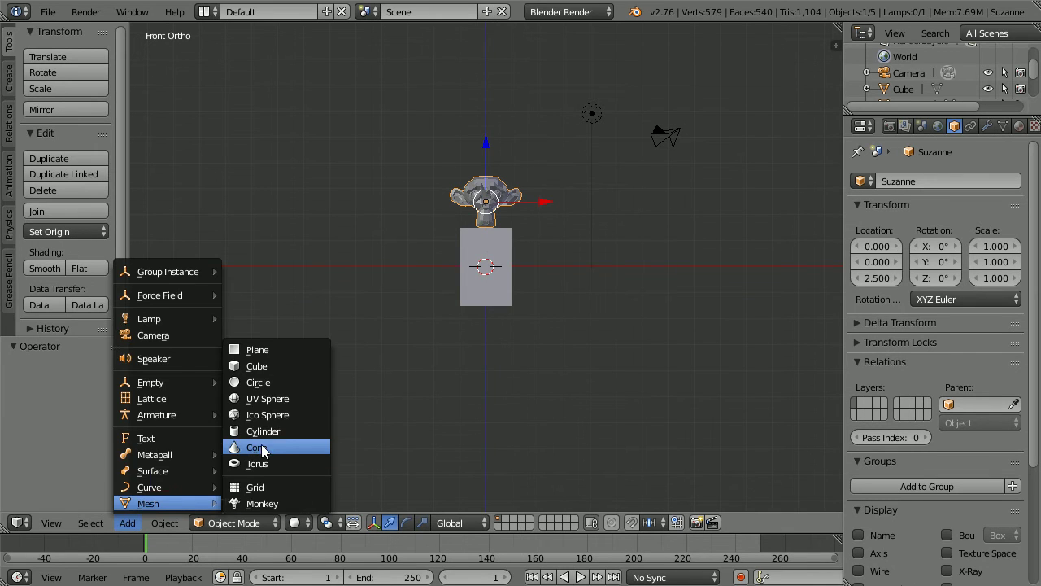
pyautogui.click(329, 432)
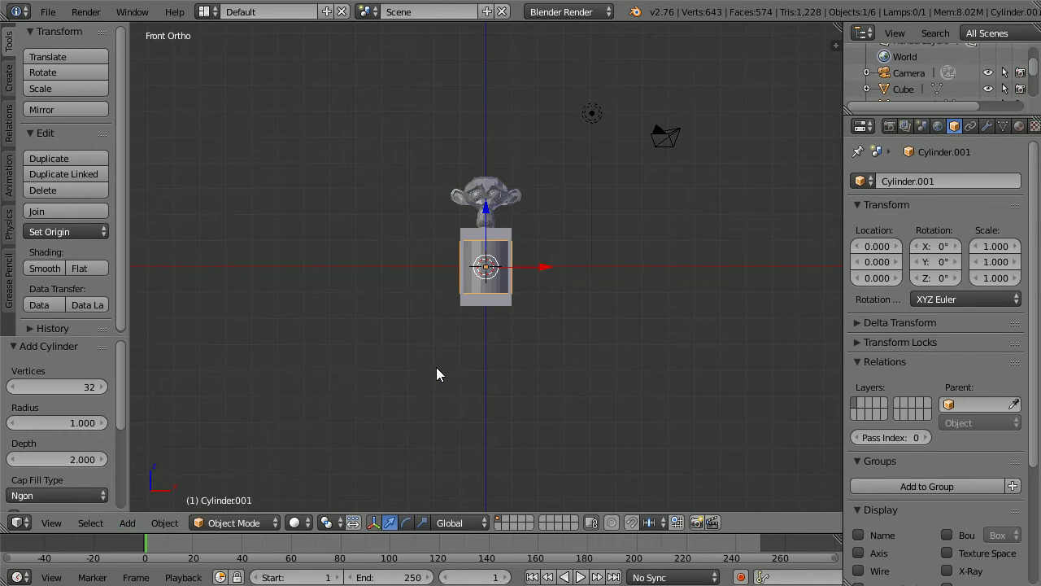
pyautogui.write('s.35')
pyautogui.press('Return')
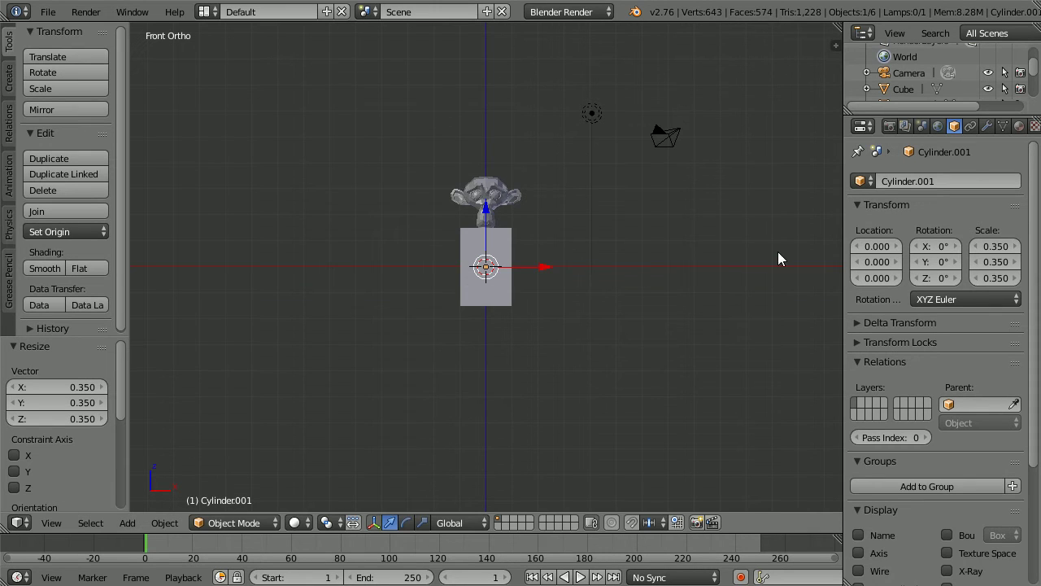
# Place the arm cylinder beside the body at X location 1.9 and Z location 1.4.
pyautogui.click(869, 245)
pyautogui.write('1.9')
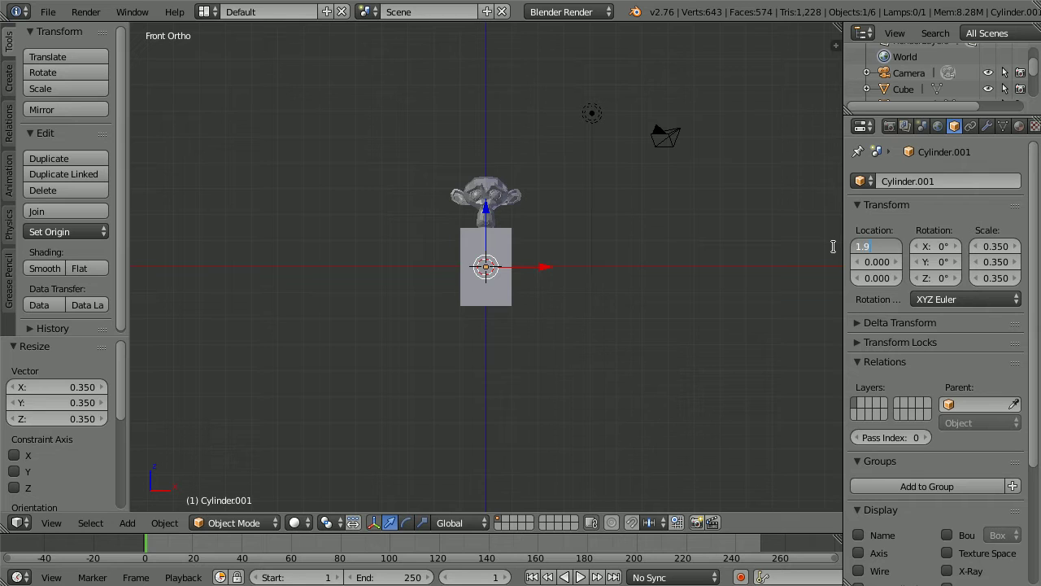
pyautogui.press('Tab')
pyautogui.press('Tab')
pyautogui.write('1')
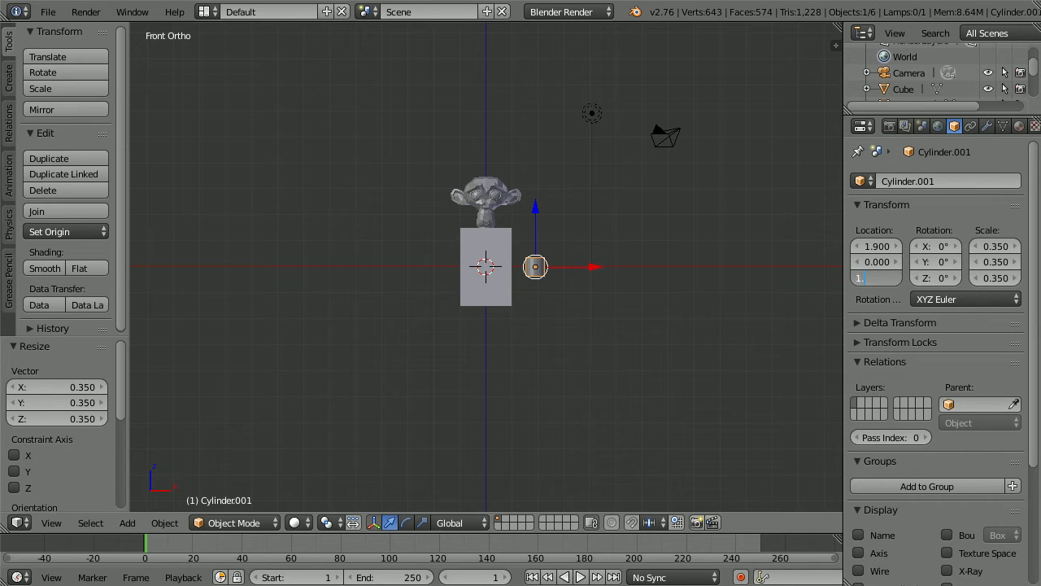
pyautogui.write('.4')
pyautogui.press('Return')
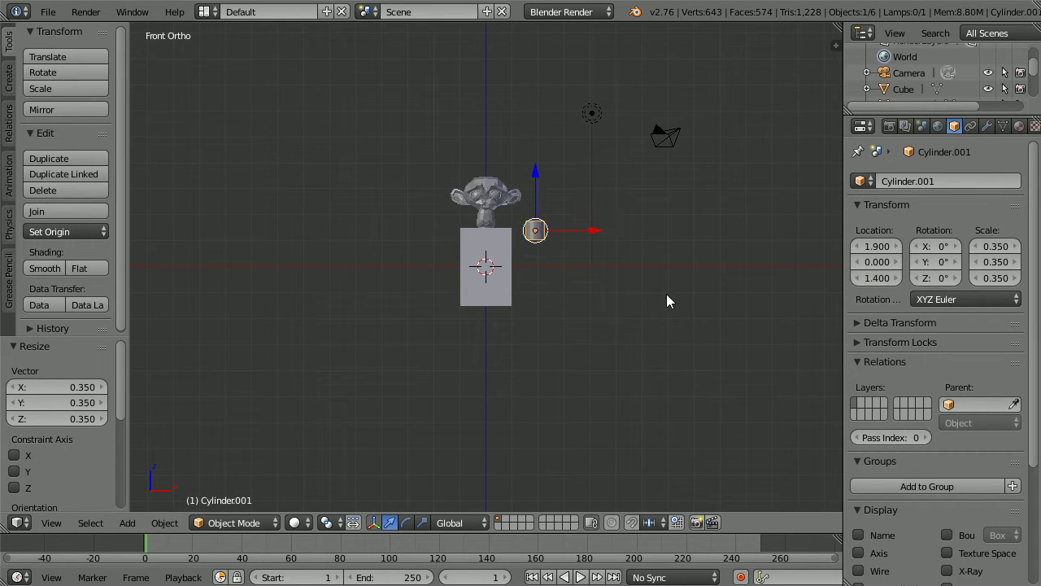
# Scale the arm cylinder by 2 along Z and rotate it 90 degrees about the Y axis.
pyautogui.press('s')
pyautogui.write('z')
pyautogui.write('2')
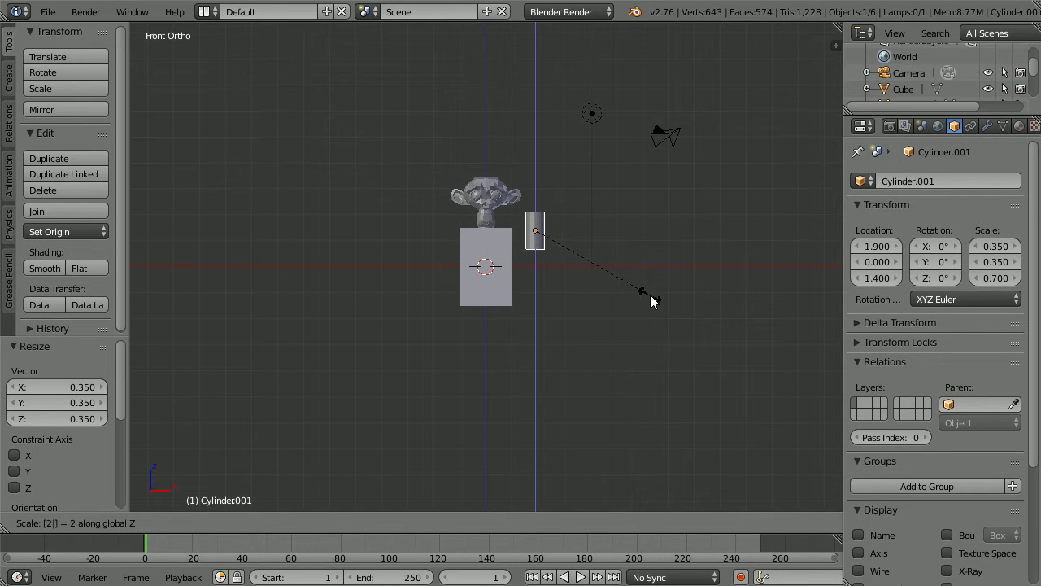
pyautogui.press('Return')
pyautogui.press('r')
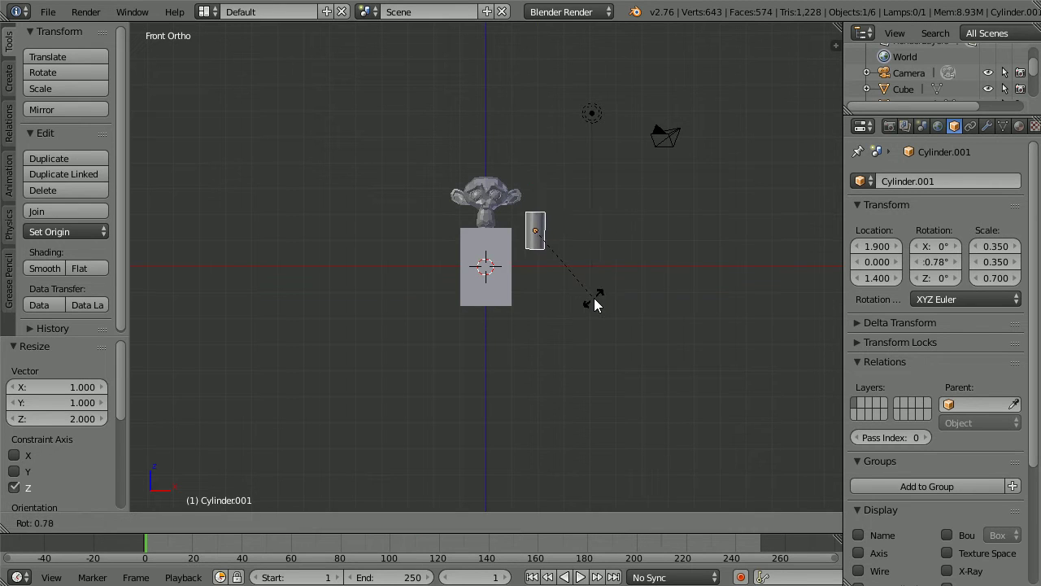
pyautogui.press('y')
pyautogui.write('90')
pyautogui.press('Return')
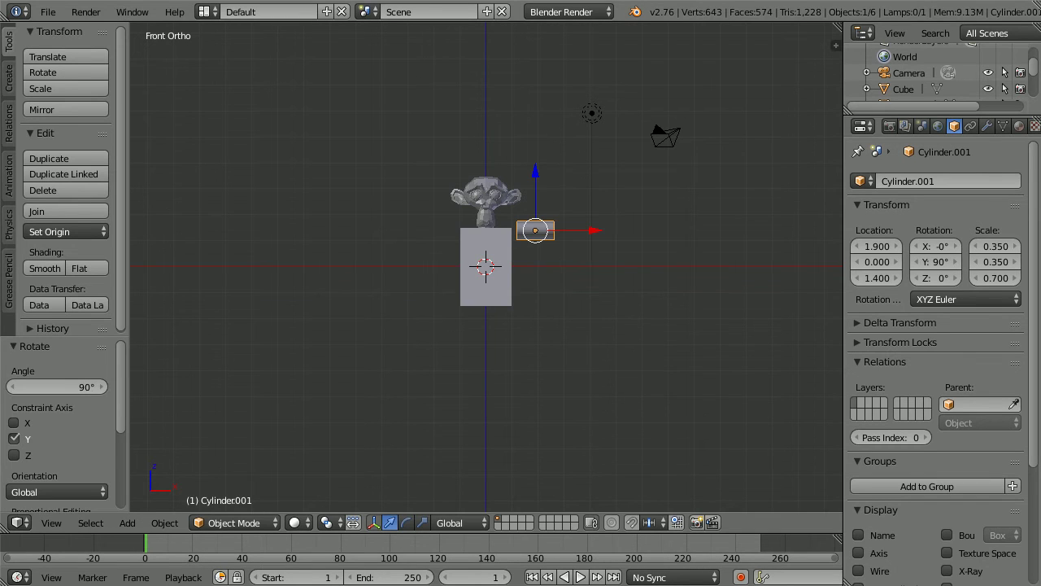
# Add a mesh cylinder for the upper leg and scale it uniformly to 0.4.
pyautogui.click(128, 523)
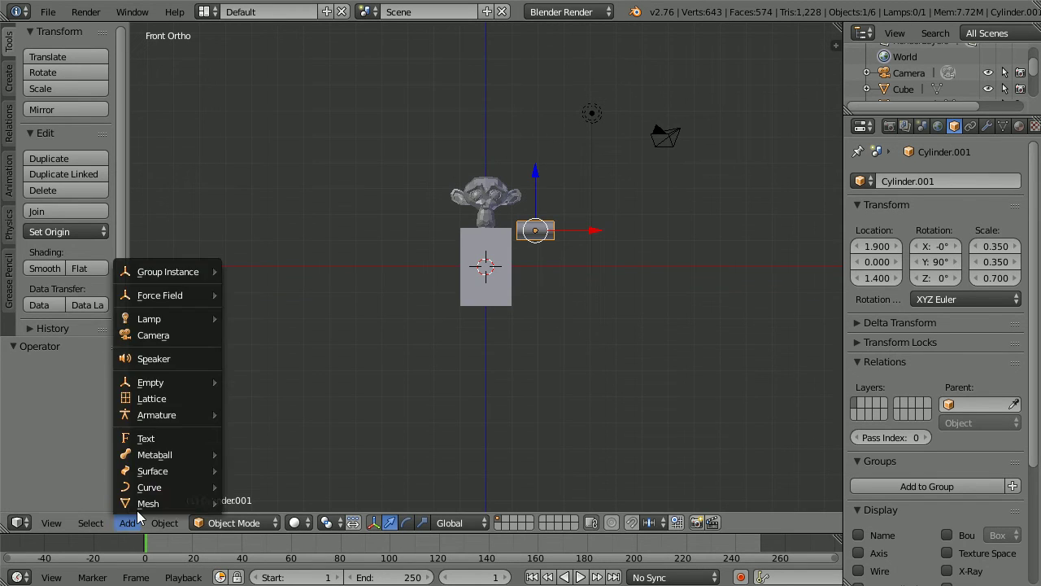
pyautogui.moveTo(163, 503)
pyautogui.click(298, 434)
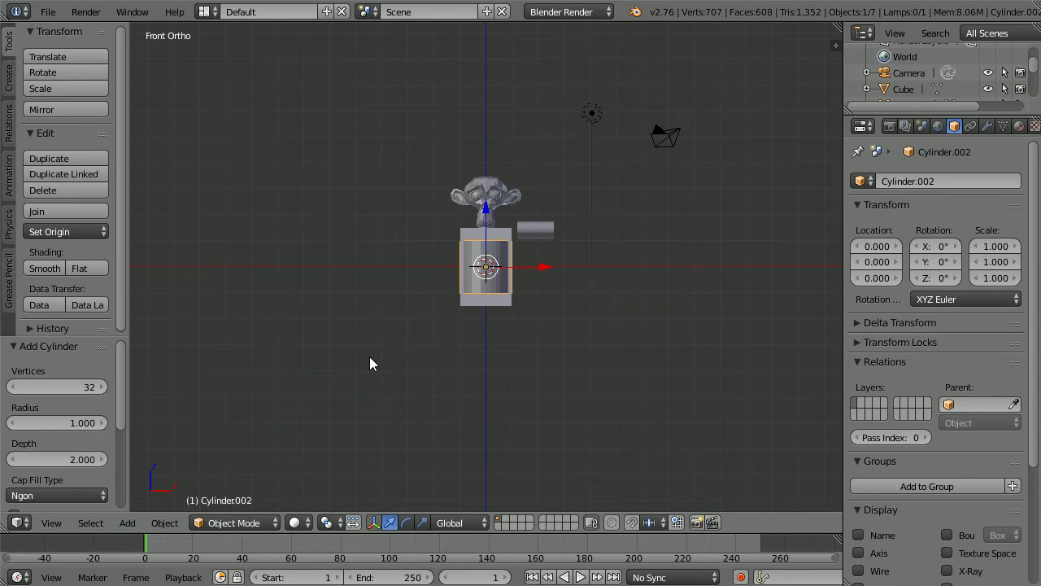
pyautogui.write('s.4')
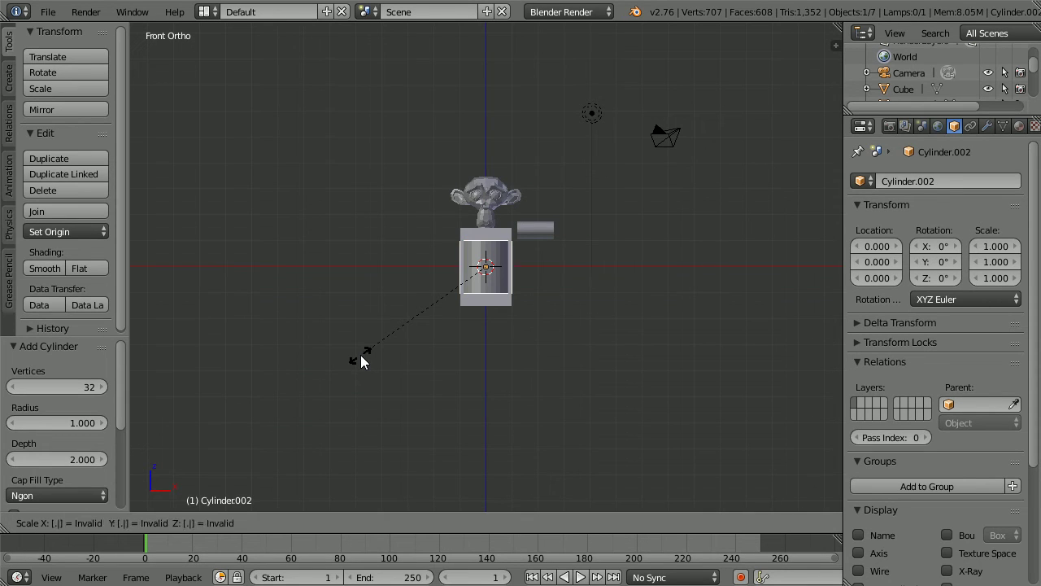
pyautogui.press('Return')
# Place the leg cylinder below the body at Z location -2.4 and X location 0.5.
pyautogui.click(863, 279)
pyautogui.press('BackSpace')
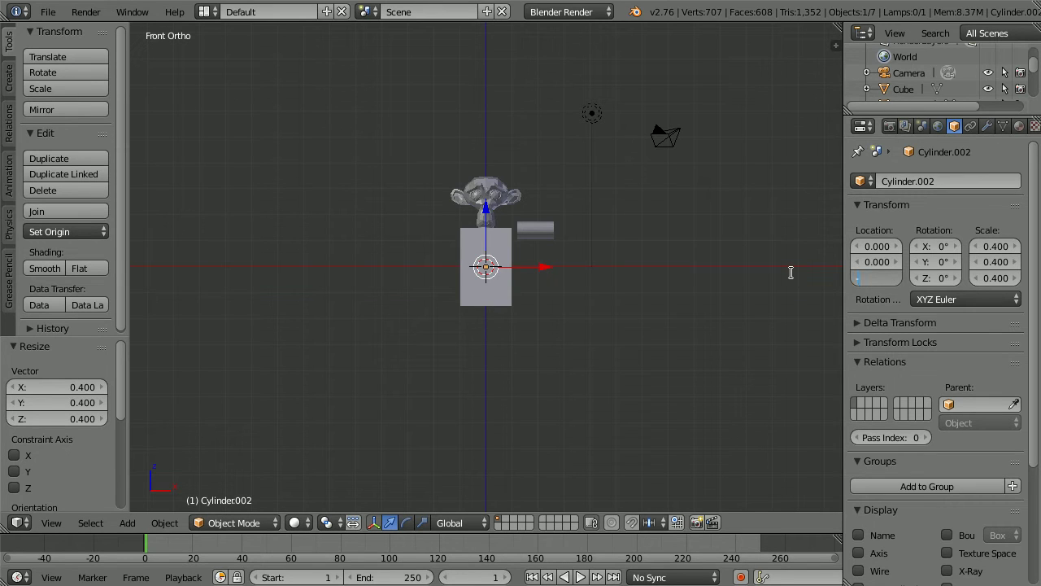
pyautogui.write('-2.4')
pyautogui.press('Return')
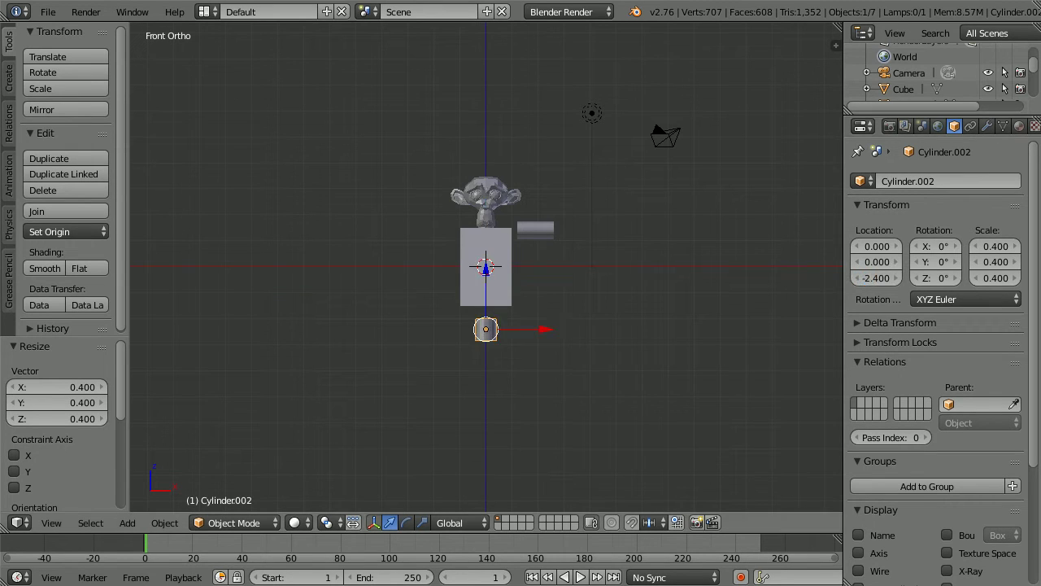
pyautogui.click(883, 245)
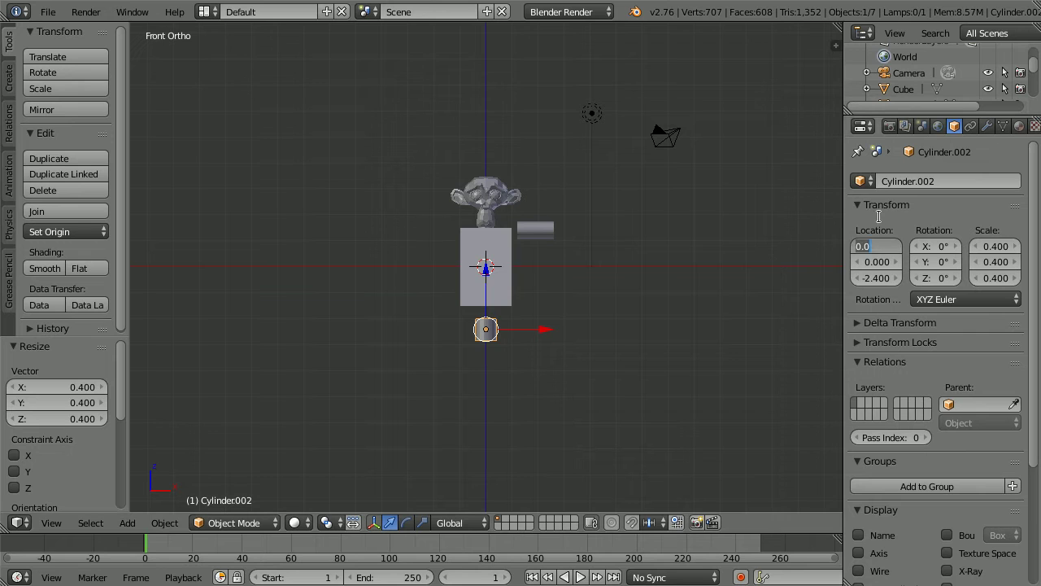
pyautogui.write('.5')
pyautogui.press('Return')
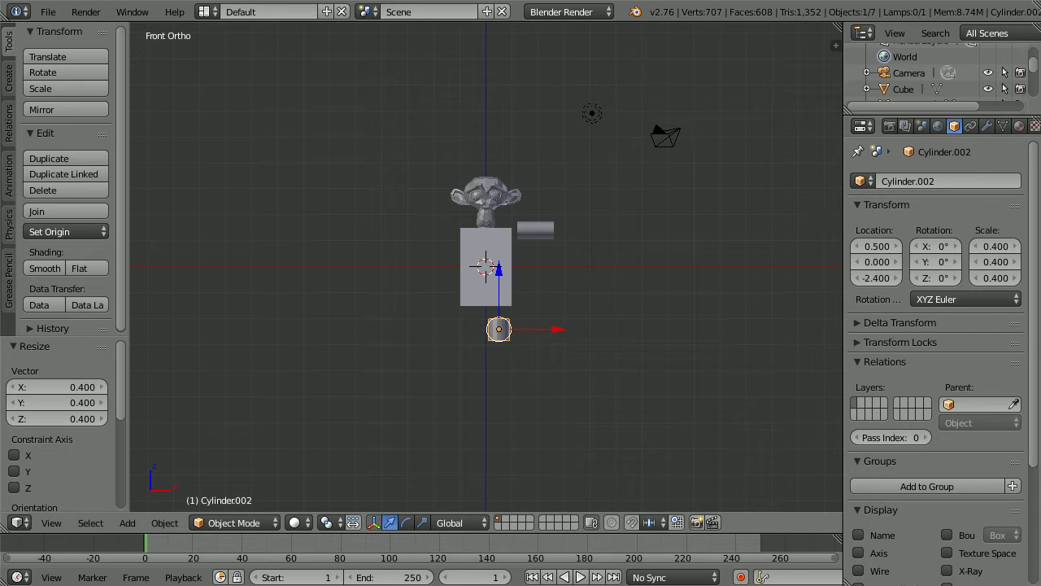
# Scale the leg cylinder by 2 along the Z axis.
pyautogui.press('s')
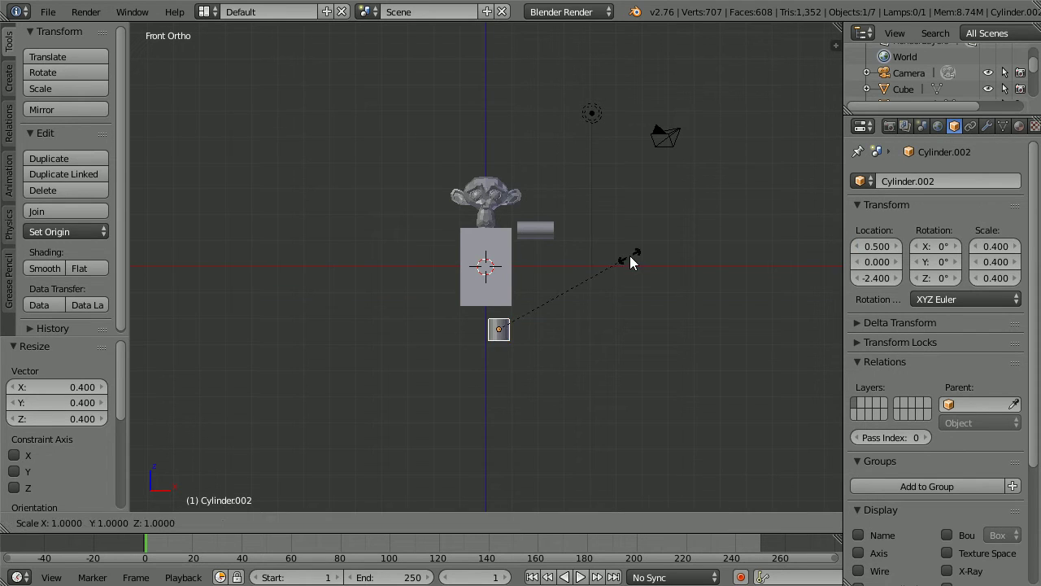
pyautogui.write('z')
pyautogui.write('2')
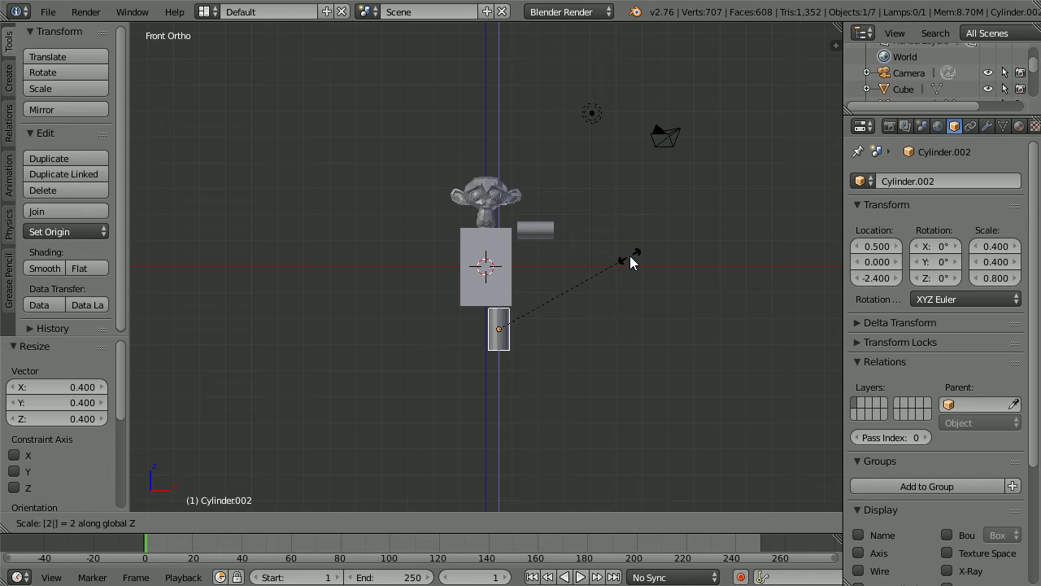
pyautogui.press('Return')
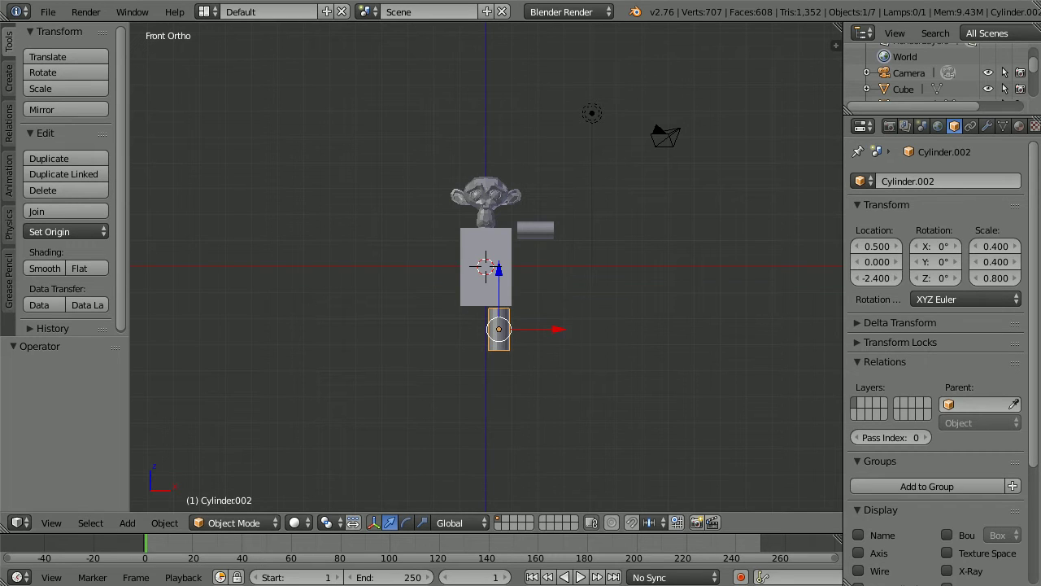
# Make the body cube's material green by setting its diffuse colour to R 0 and B 0.1.
pyautogui.rightClick(471, 238)
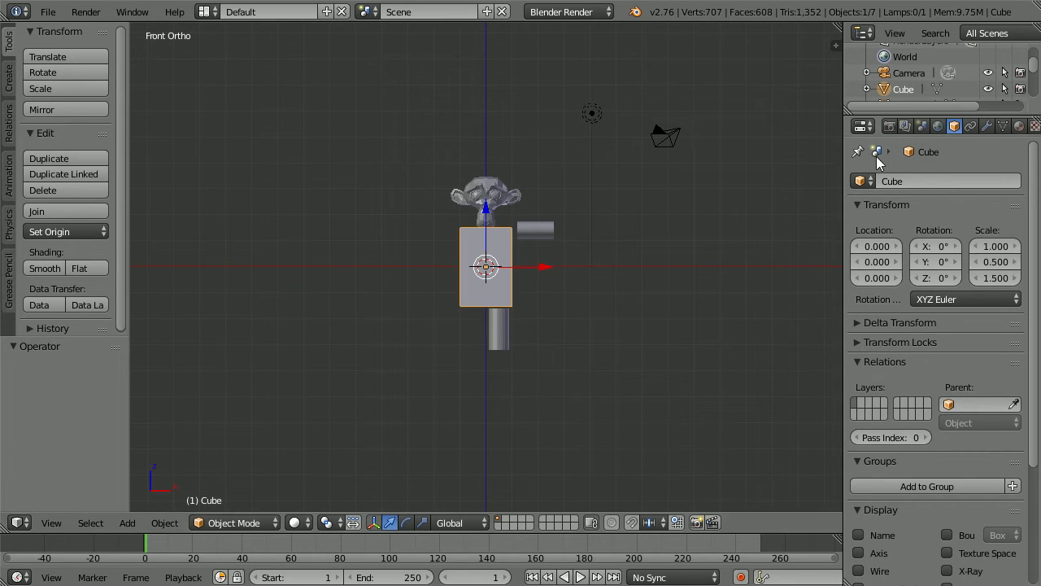
pyautogui.click(1020, 128)
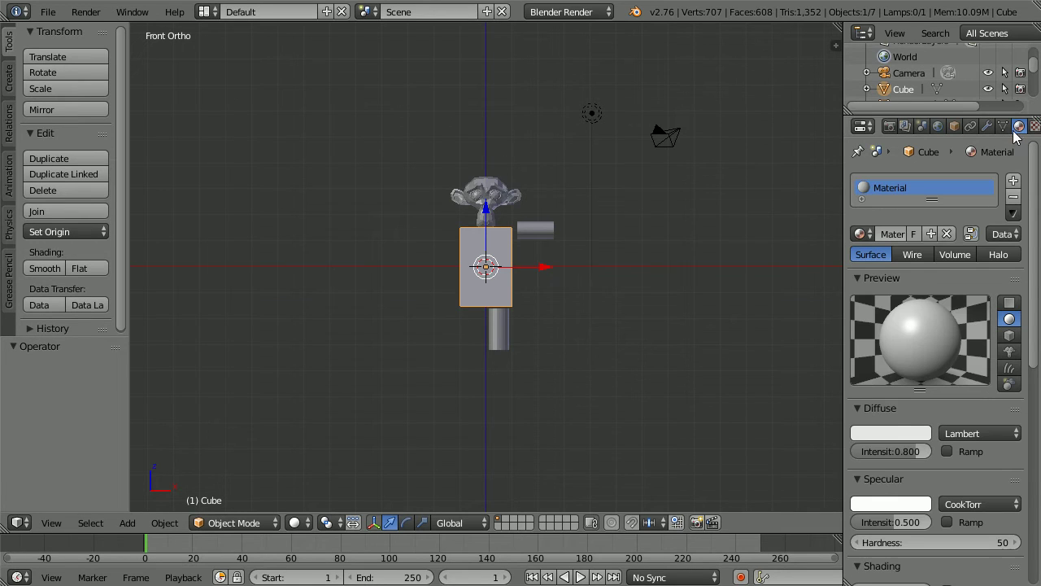
pyautogui.click(893, 432)
pyautogui.moveTo(881, 376); pyautogui.dragTo(742, 375)
pyautogui.click(878, 409)
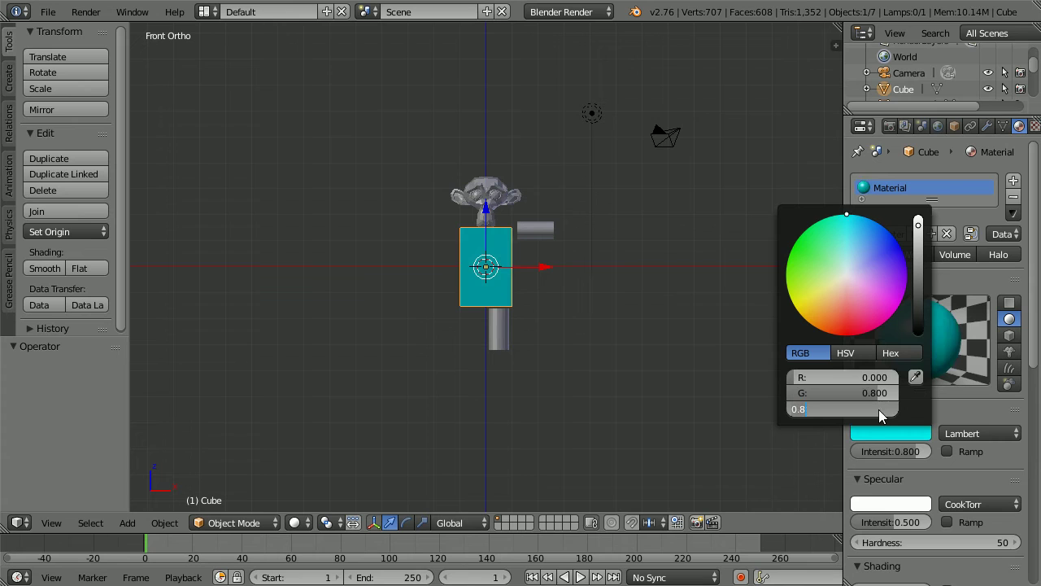
pyautogui.write('0.1')
pyautogui.press('Return')
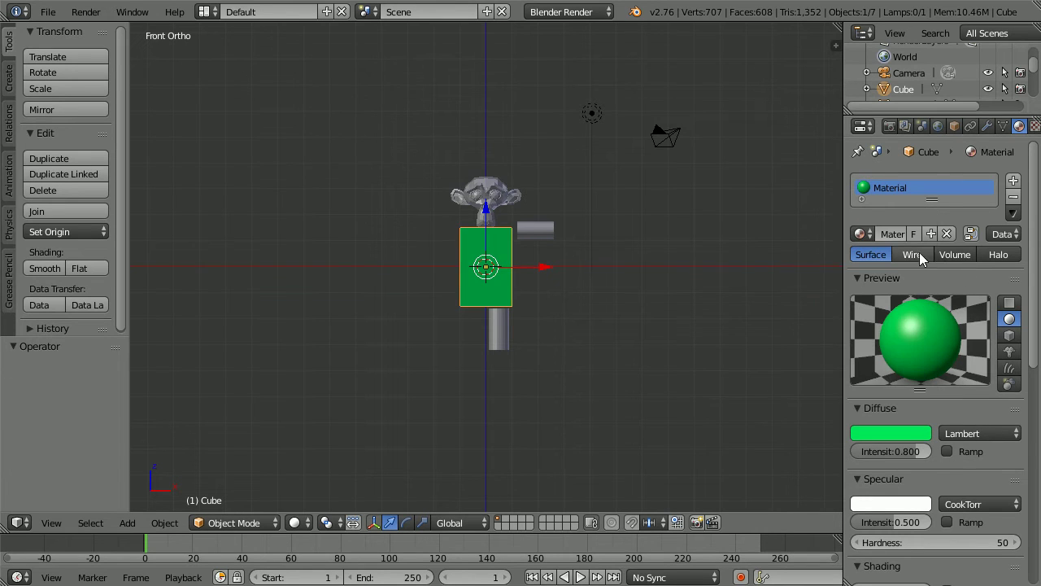
# Rename the body cube's material as body.
pyautogui.click(896, 239)
pyautogui.write('body')
pyautogui.press('Return')
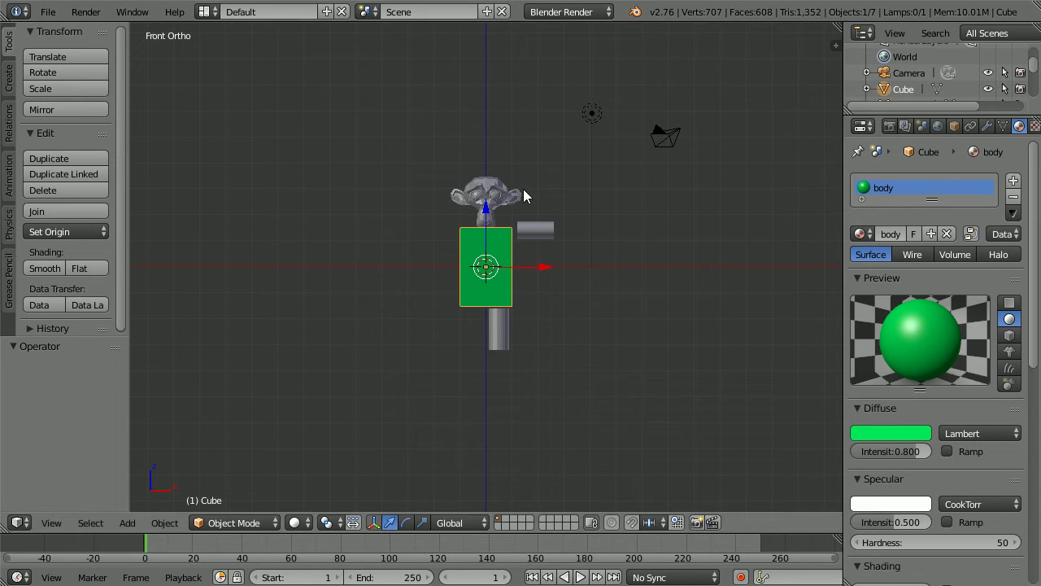
# Give the monkey head a new material named head.
pyautogui.rightClick(518, 196)
pyautogui.click(883, 235)
pyautogui.click(885, 234)
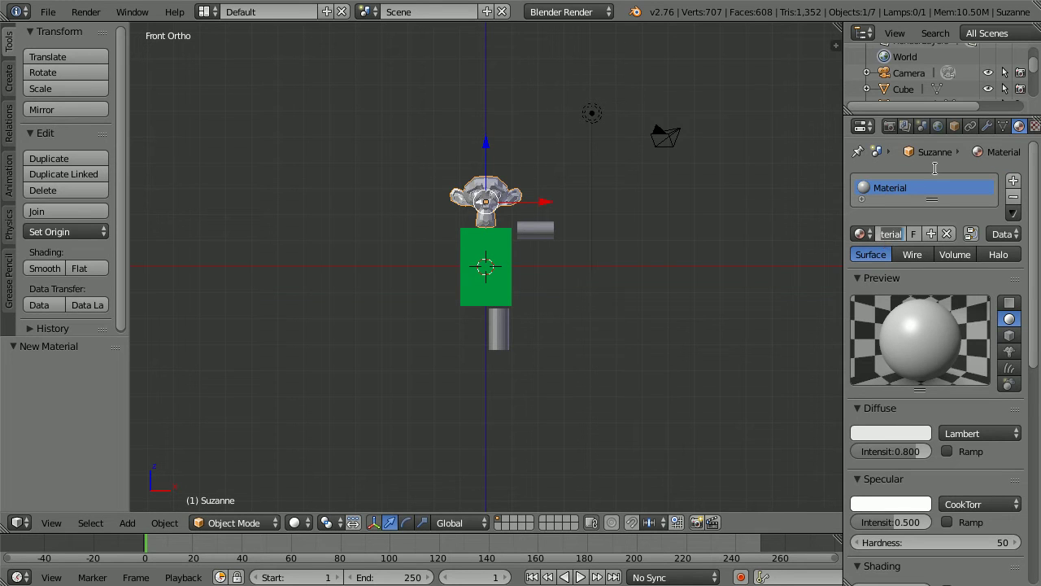
pyautogui.write('head')
pyautogui.press('Return')
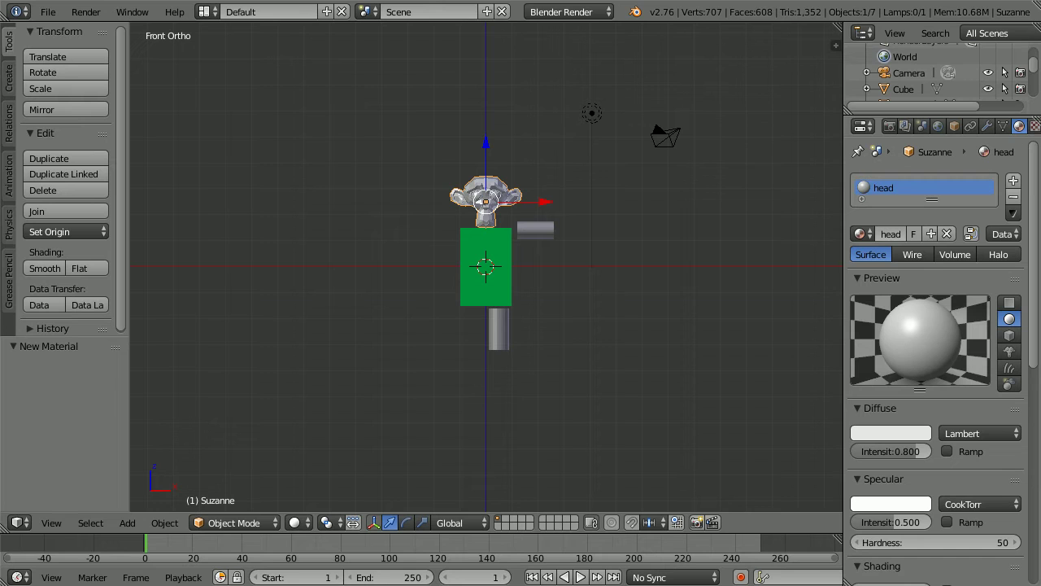
# Set the head material's diffuse colour to brown with R 0.2, G 0.05 and B 0.
pyautogui.click(884, 432)
pyautogui.click(865, 377)
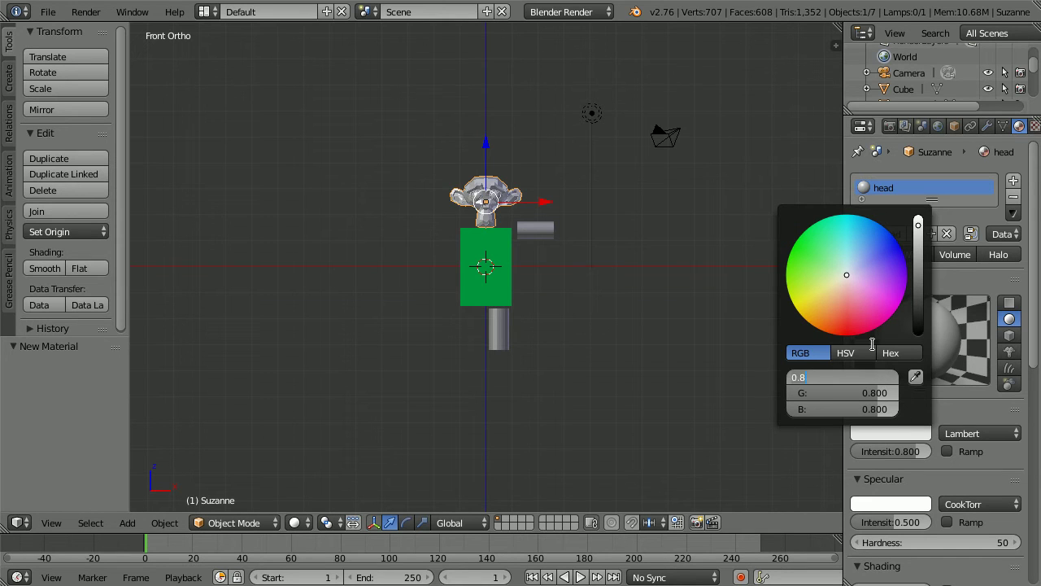
pyautogui.write('.2')
pyautogui.press('Tab')
pyautogui.write('.05')
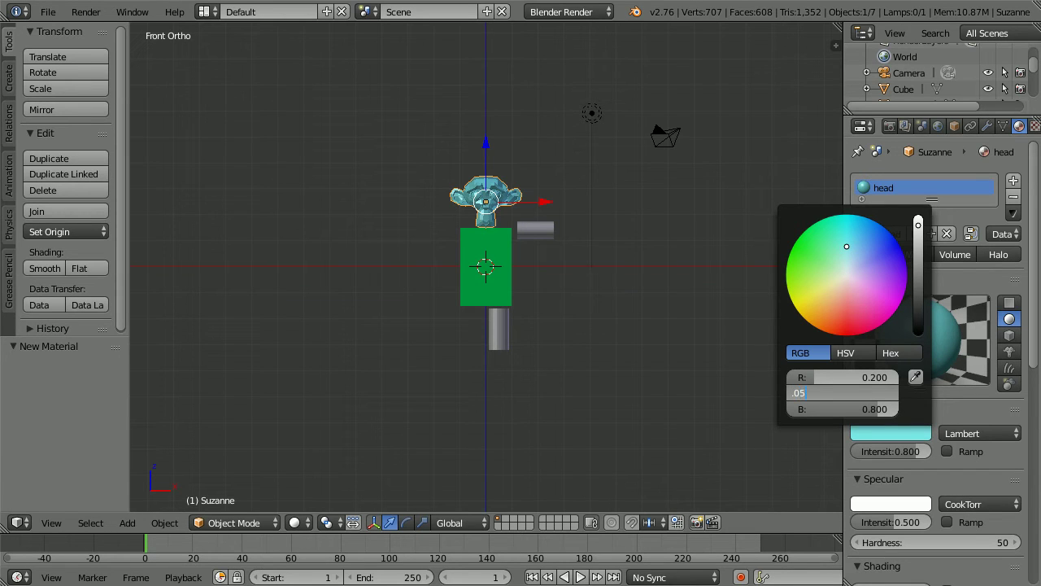
pyautogui.press('Tab')
pyautogui.write('0')
pyautogui.press('Return')
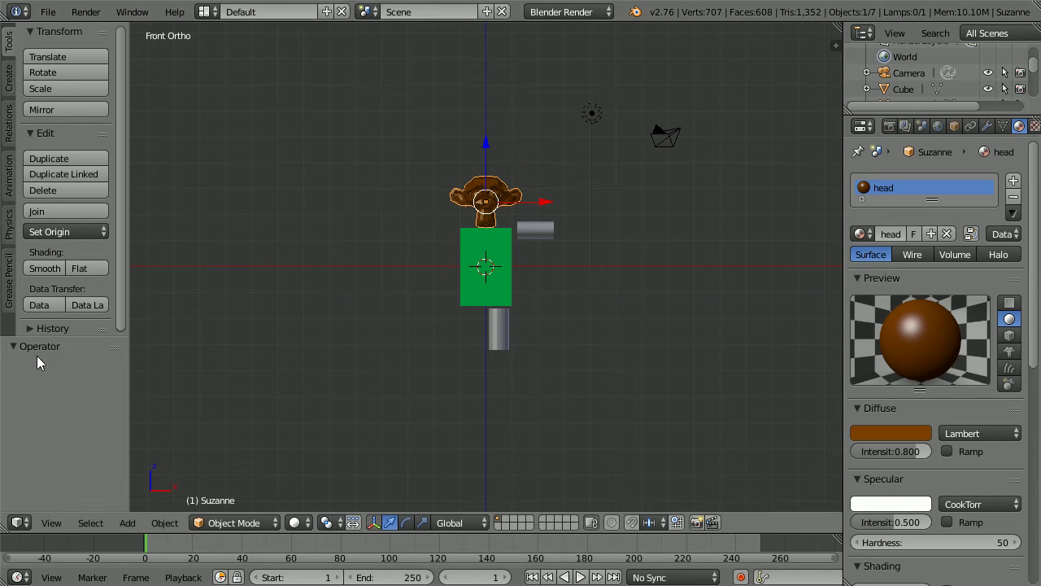
# Give the neck cylinder a new material named neck and make it yellow by setting its diffuse B value to 0.
pyautogui.click(51, 523)
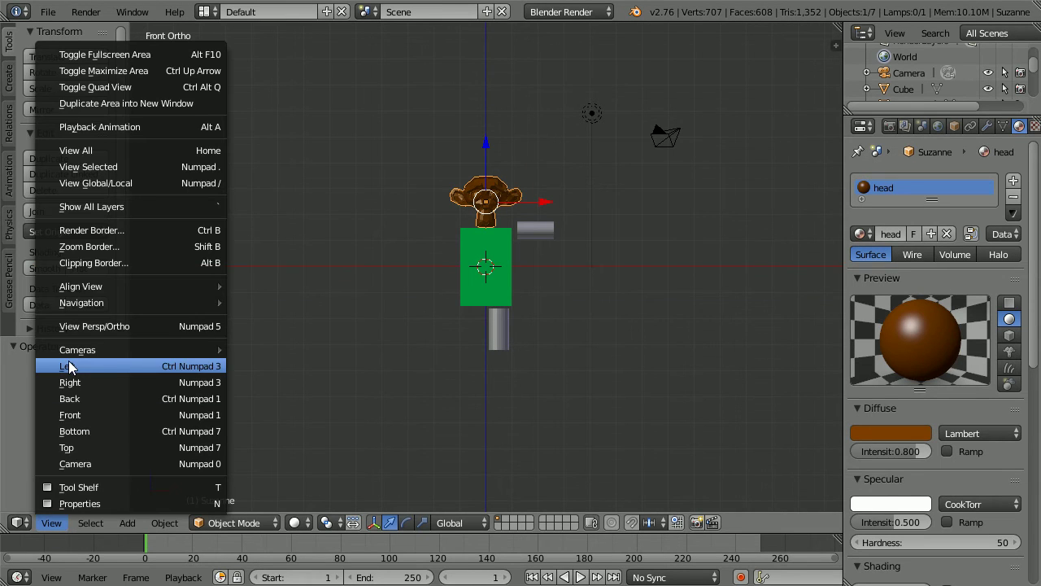
pyautogui.click(116, 366)
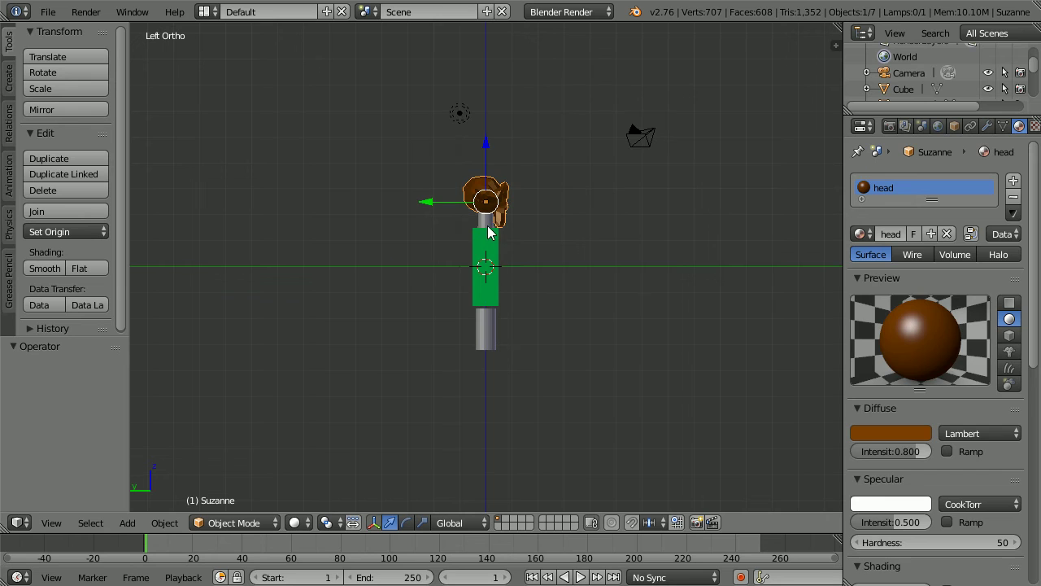
pyautogui.rightClick(490, 227)
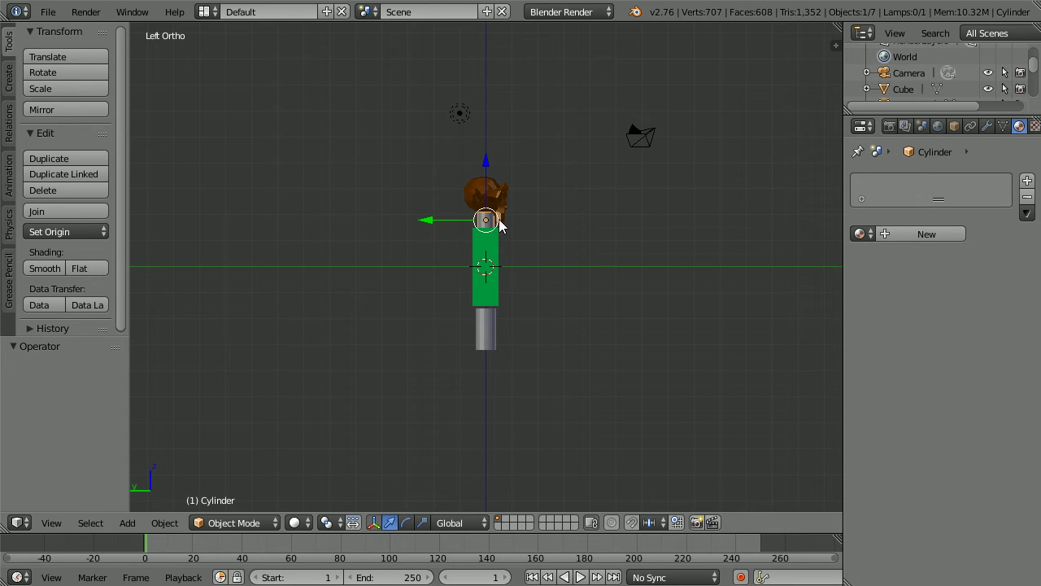
pyautogui.click(908, 234)
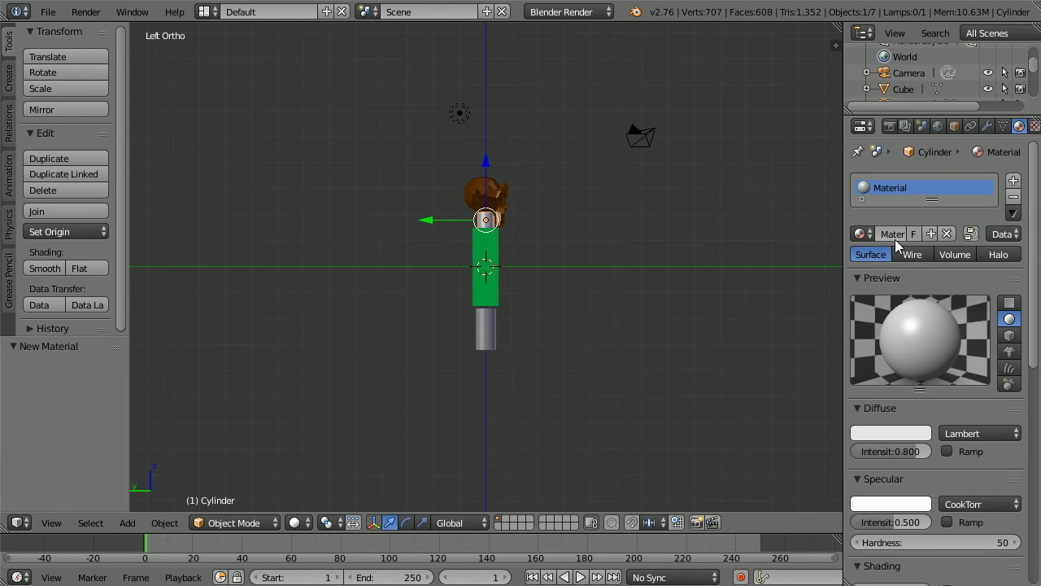
pyautogui.write('neck')
pyautogui.press('Return')
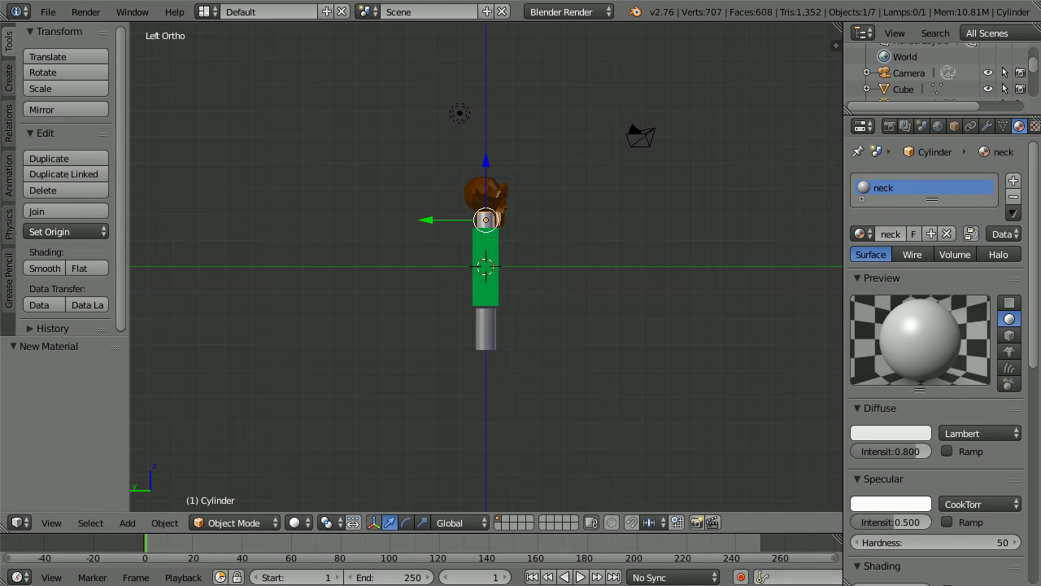
pyautogui.click(905, 432)
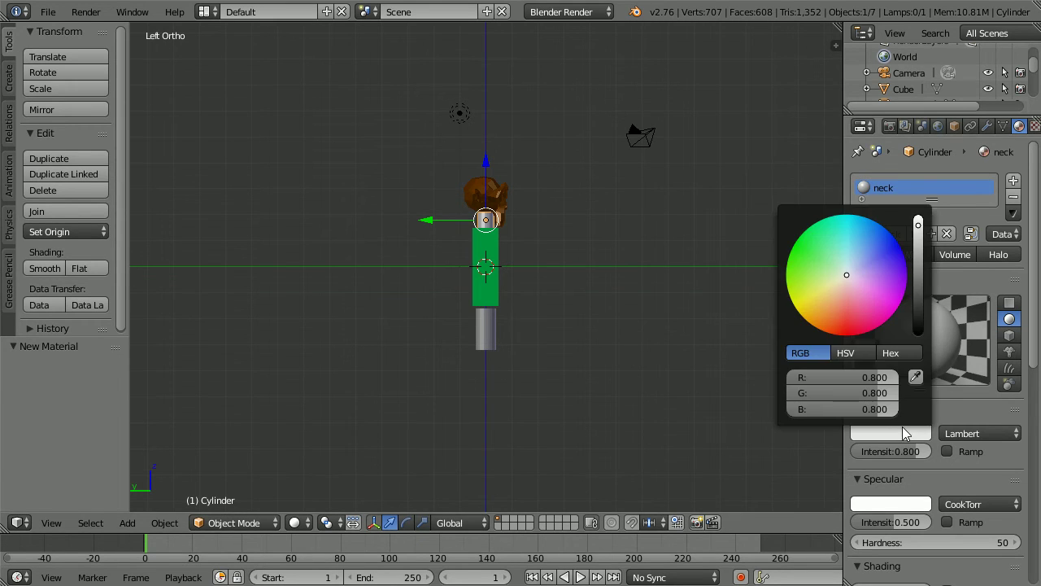
pyautogui.moveTo(895, 409); pyautogui.dragTo(719, 409)
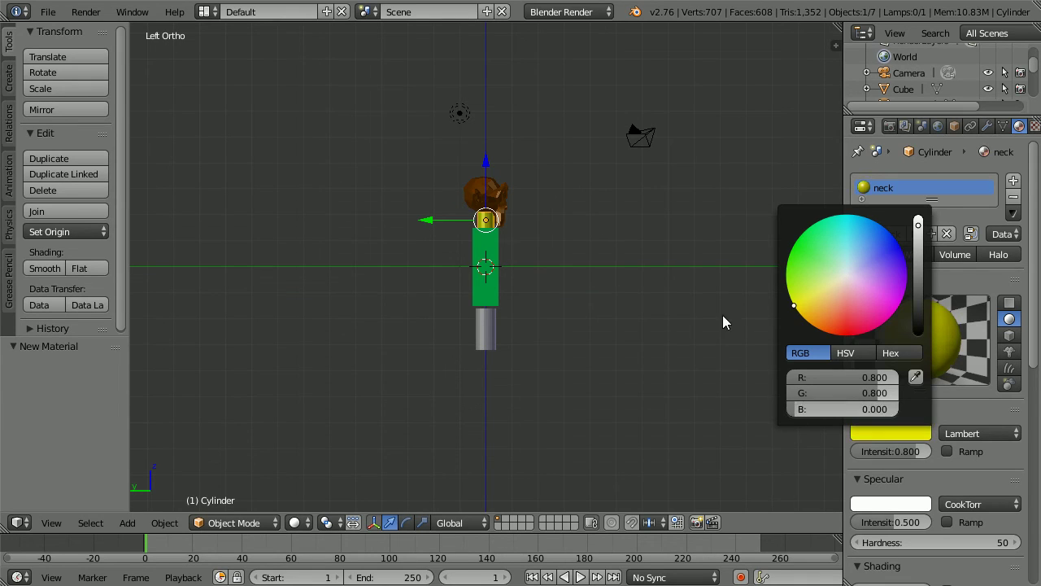
# Return to the front view and give the arm cylinder a new material named arm.
pyautogui.click(51, 523)
pyautogui.click(70, 415)
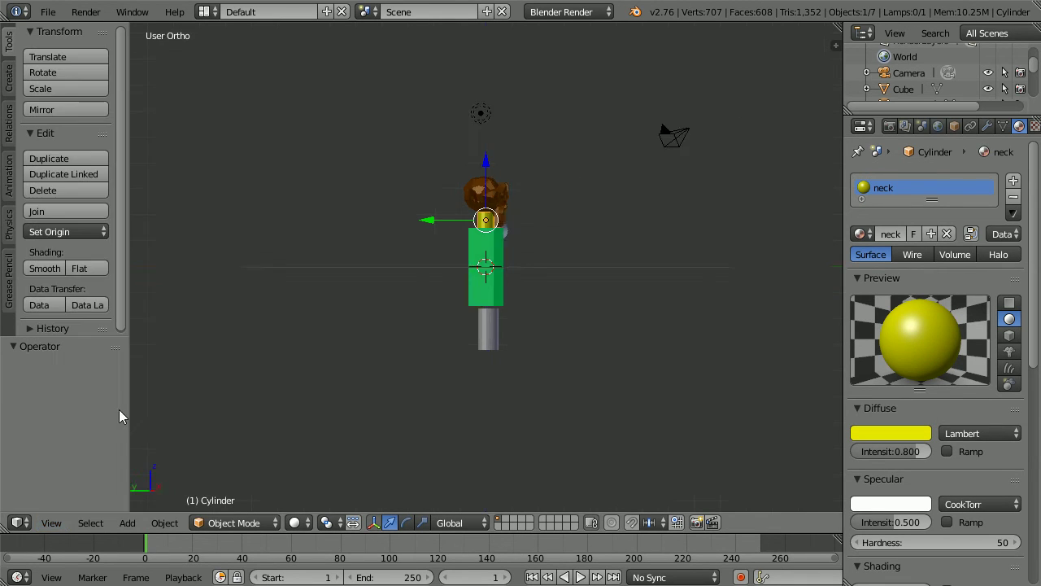
pyautogui.rightClick(544, 231)
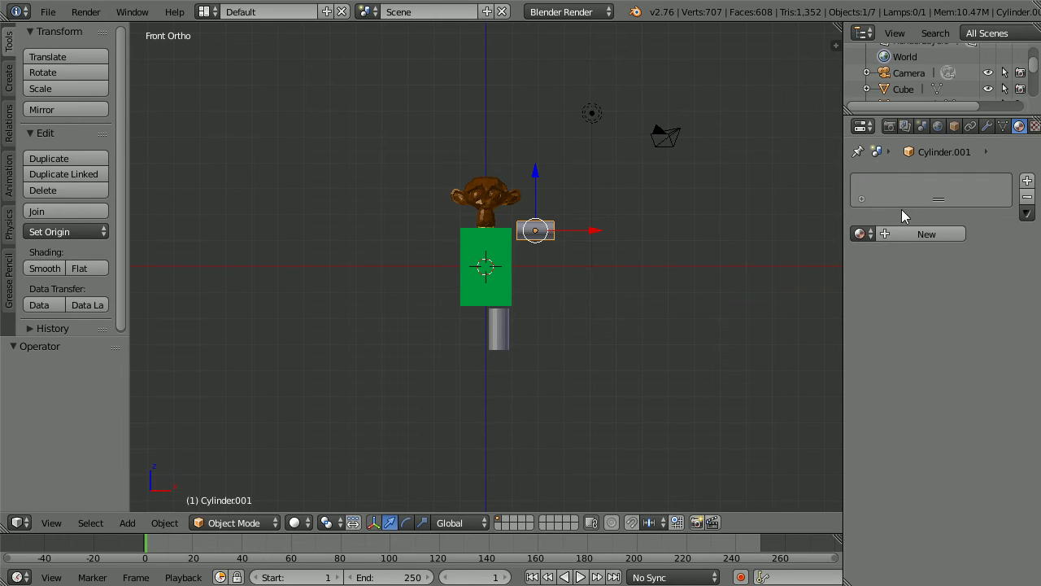
pyautogui.click(912, 235)
pyautogui.click(879, 238)
pyautogui.write('arm')
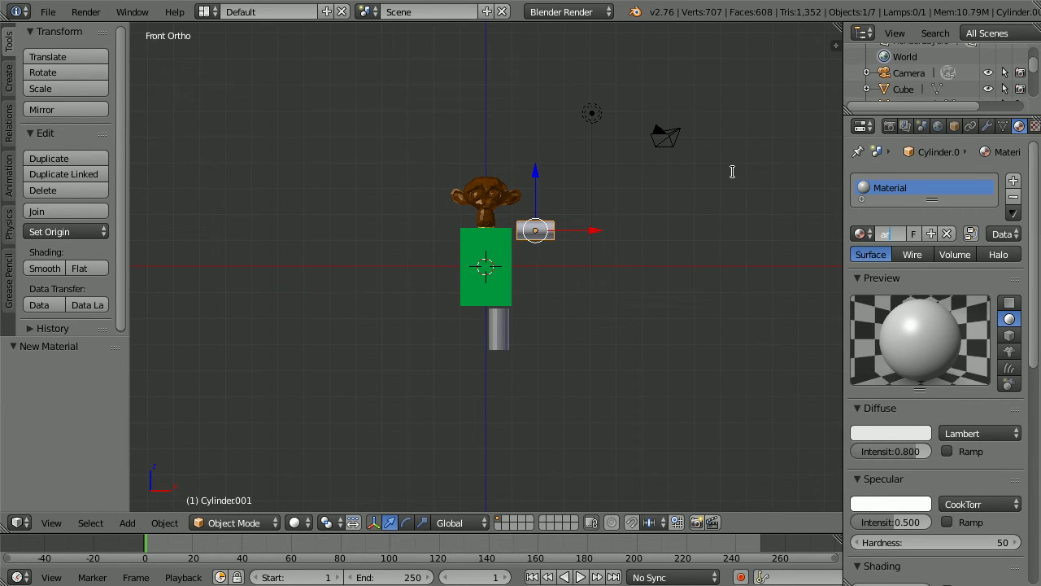
pyautogui.press('Return')
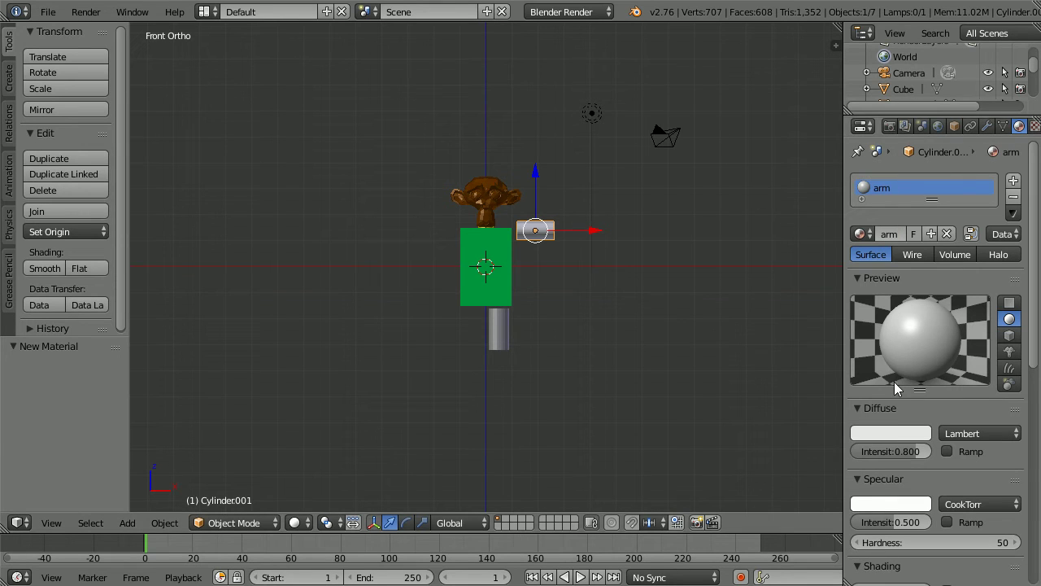
# Make the arm material red by setting its diffuse colour to G 0 and B 0.05.
pyautogui.click(891, 433)
pyautogui.moveTo(881, 395); pyautogui.dragTo(768, 396)
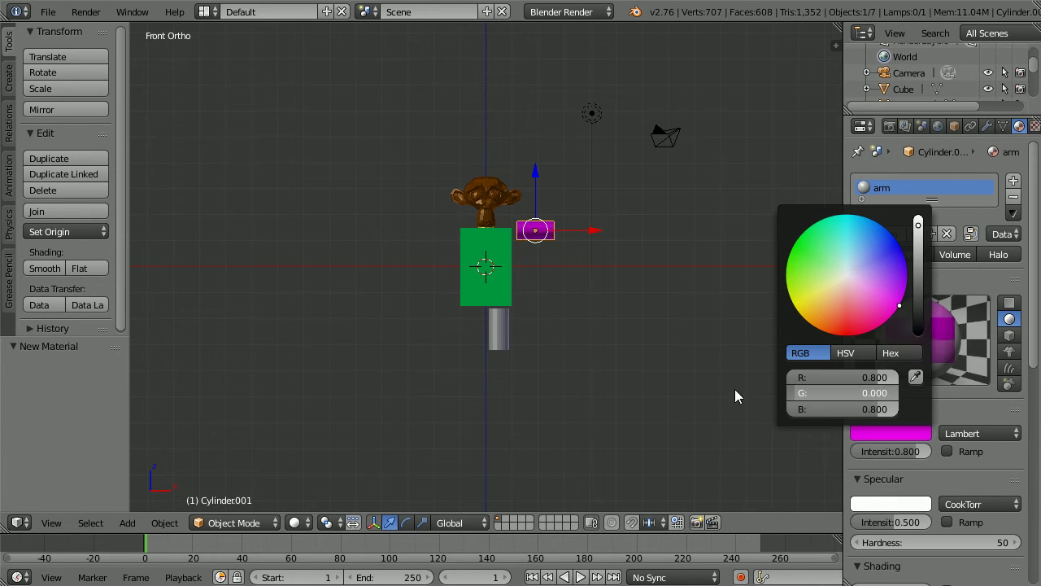
pyautogui.click(848, 409)
pyautogui.press('BackSpace')
pyautogui.write('05')
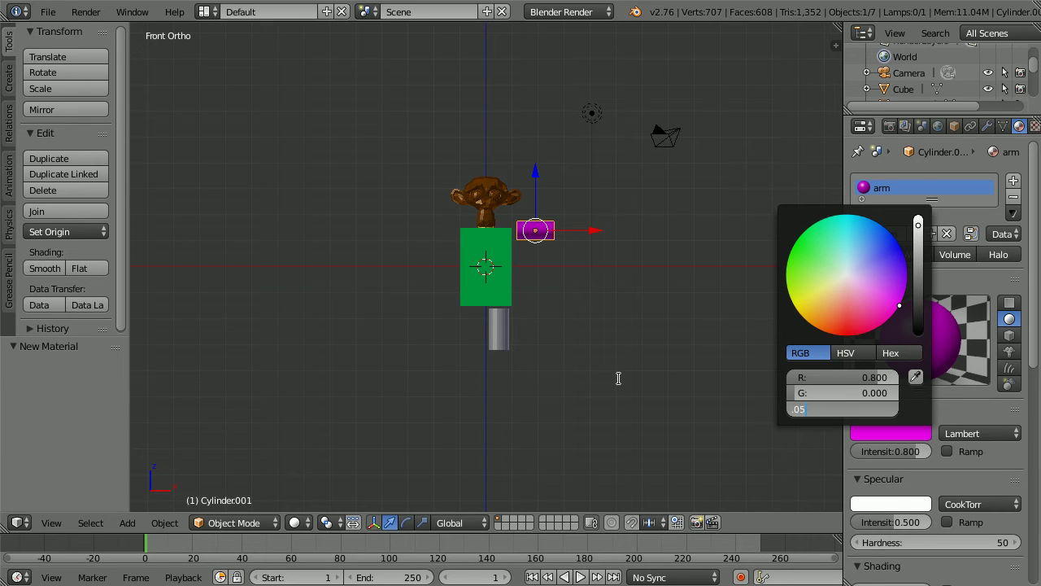
pyautogui.press('Return')
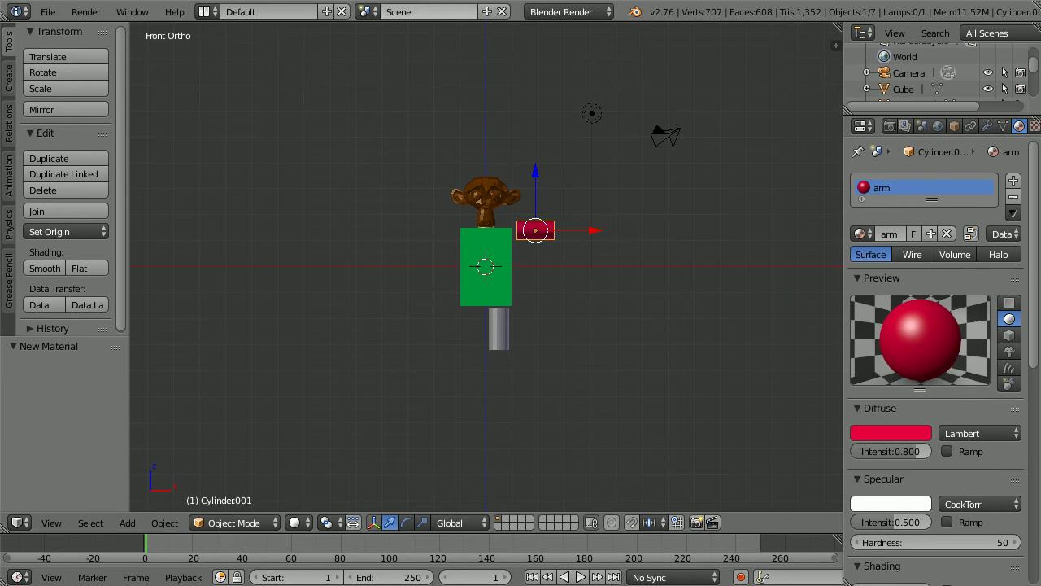
# Give the leg cylinder a new material named leg.
pyautogui.rightClick(497, 322)
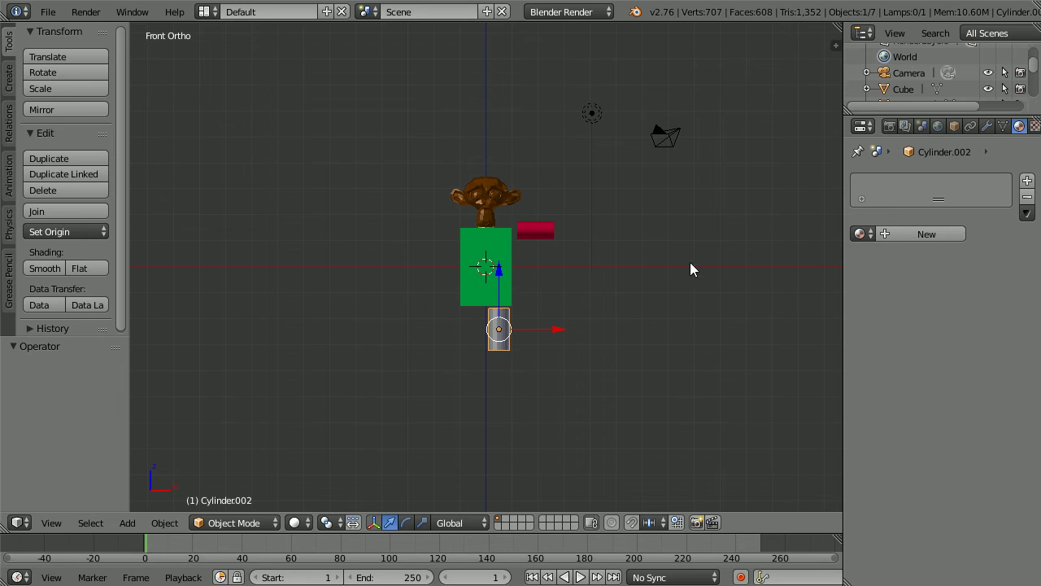
pyautogui.click(885, 234)
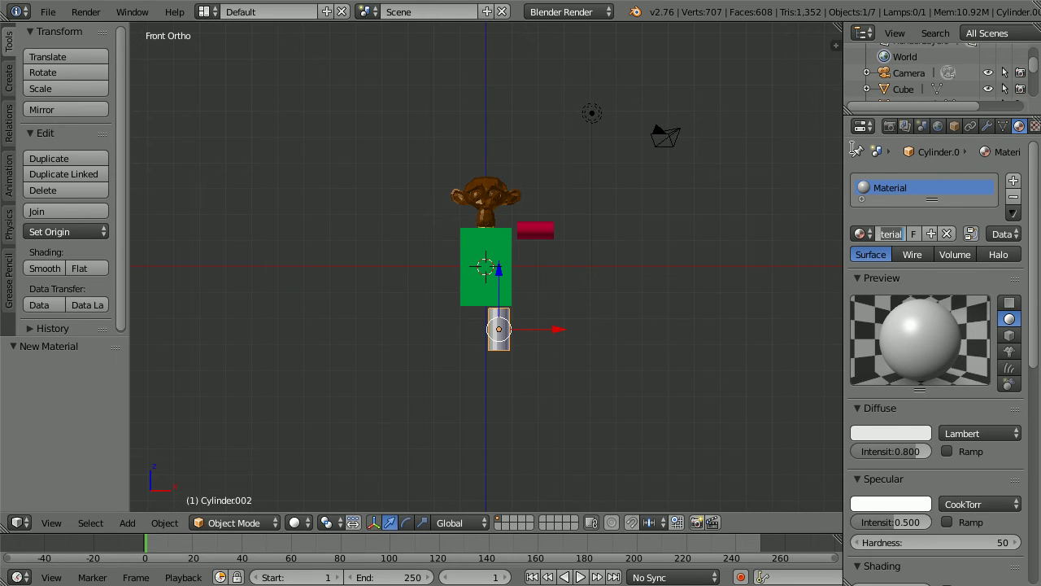
pyautogui.write('leg')
pyautogui.press('Return')
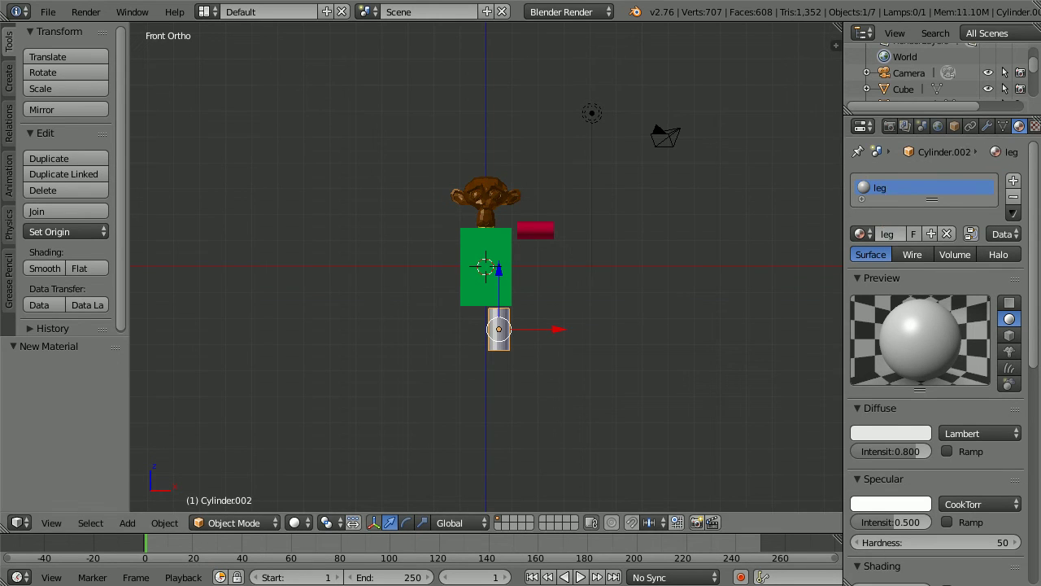
# Make the leg material blue by setting its diffuse colour to R 0.05 and G 0.1.
pyautogui.click(876, 429)
pyautogui.click(852, 376)
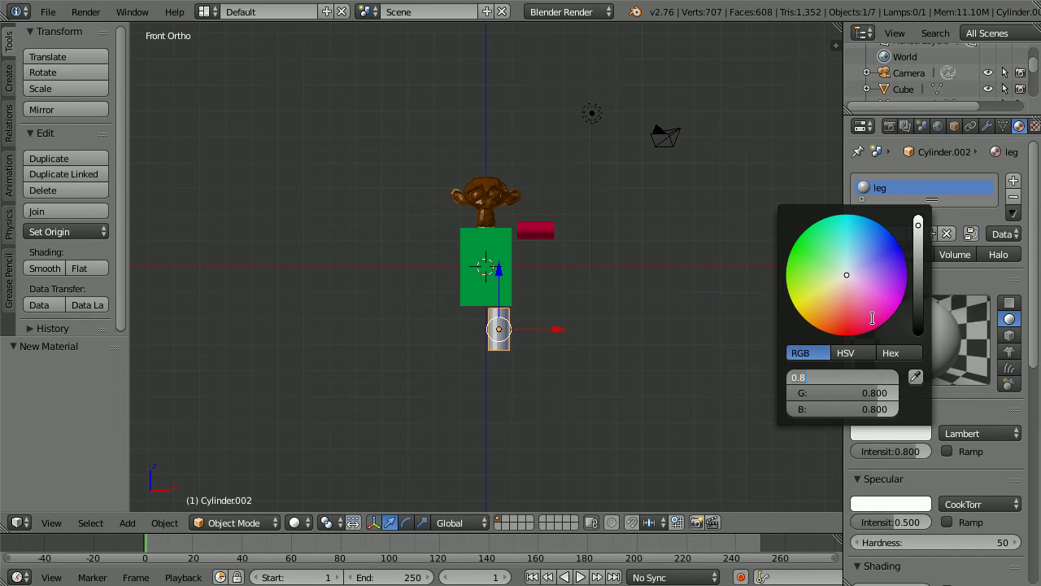
pyautogui.press('BackSpace')
pyautogui.write('.05')
pyautogui.press('Tab')
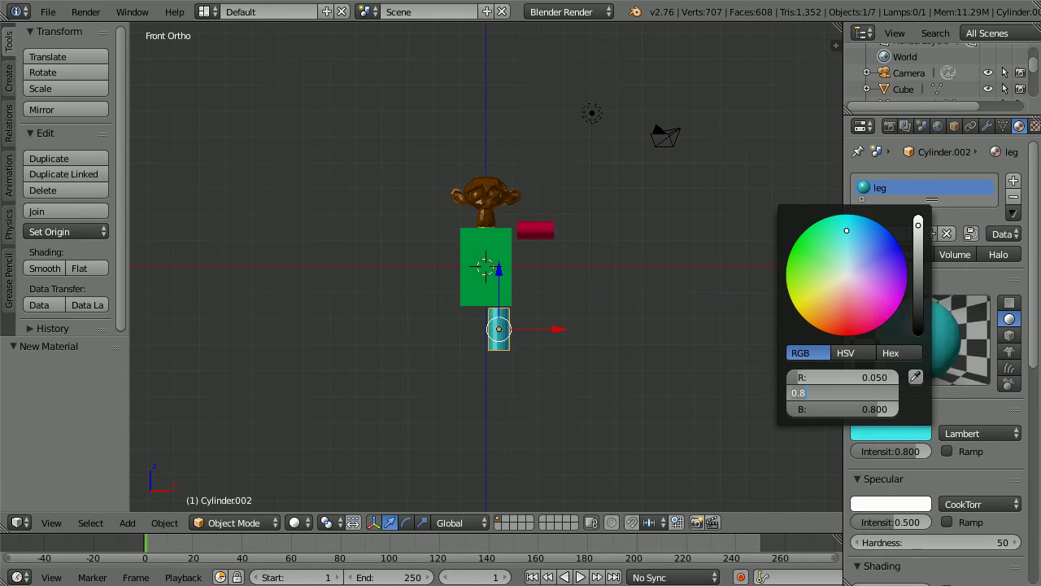
pyautogui.write('.1')
pyautogui.press('Return')
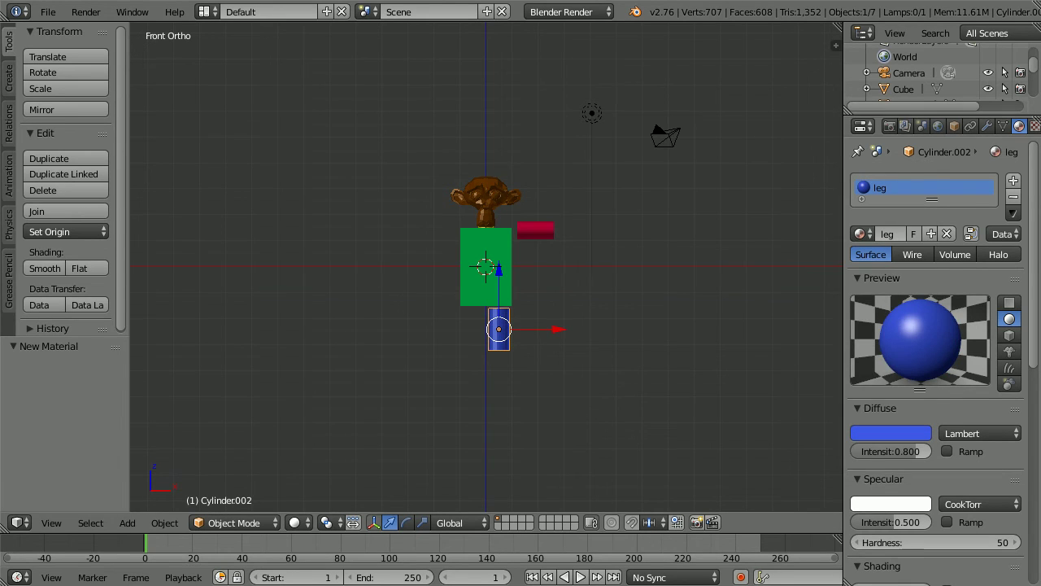
# Rename the blue leg cylinder object as upLeg_L.
pyautogui.click(948, 124)
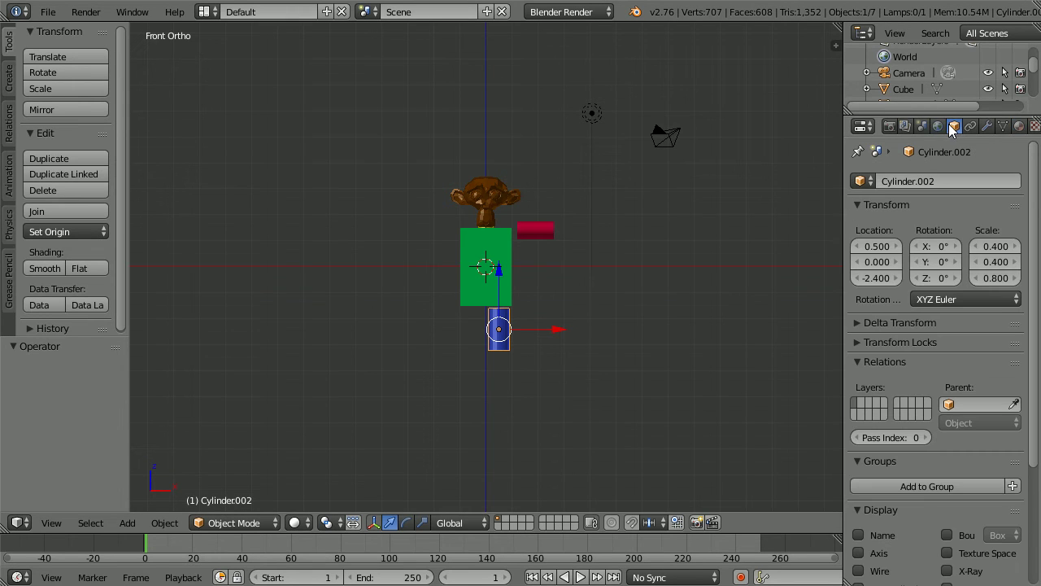
pyautogui.click(920, 181)
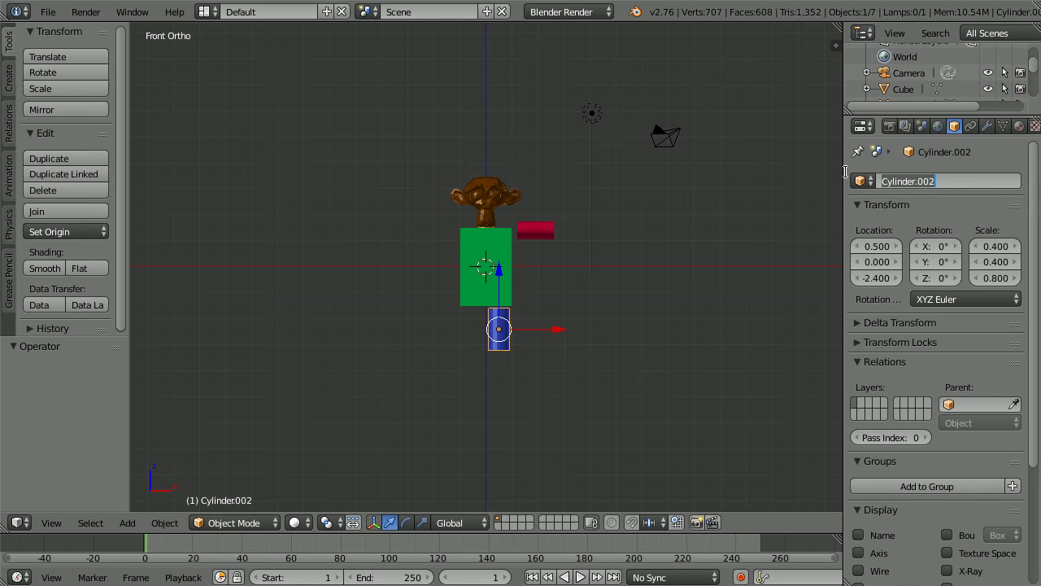
pyautogui.write('upLeg')
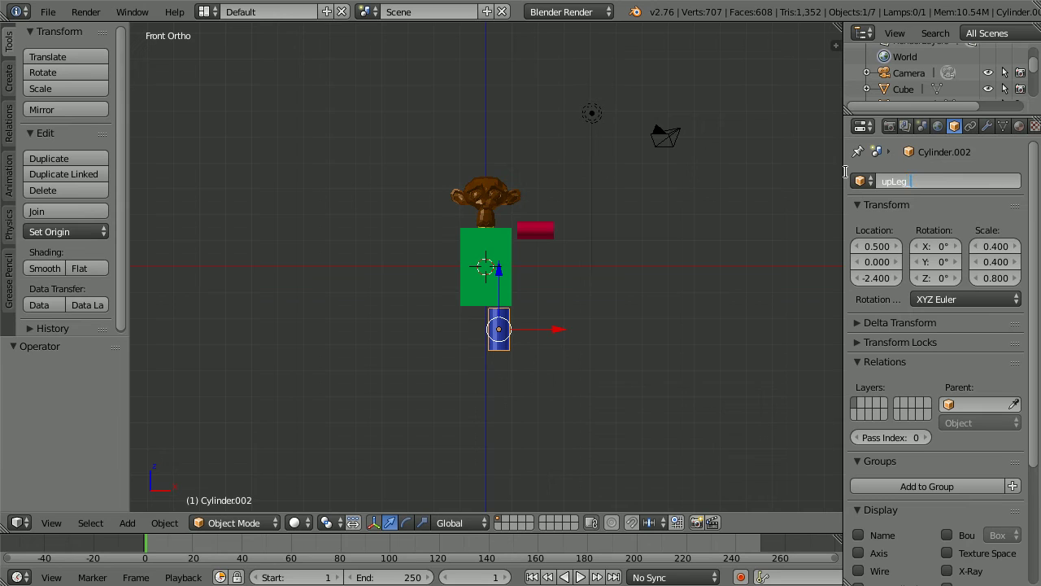
pyautogui.write(' L')
pyautogui.press('Return')
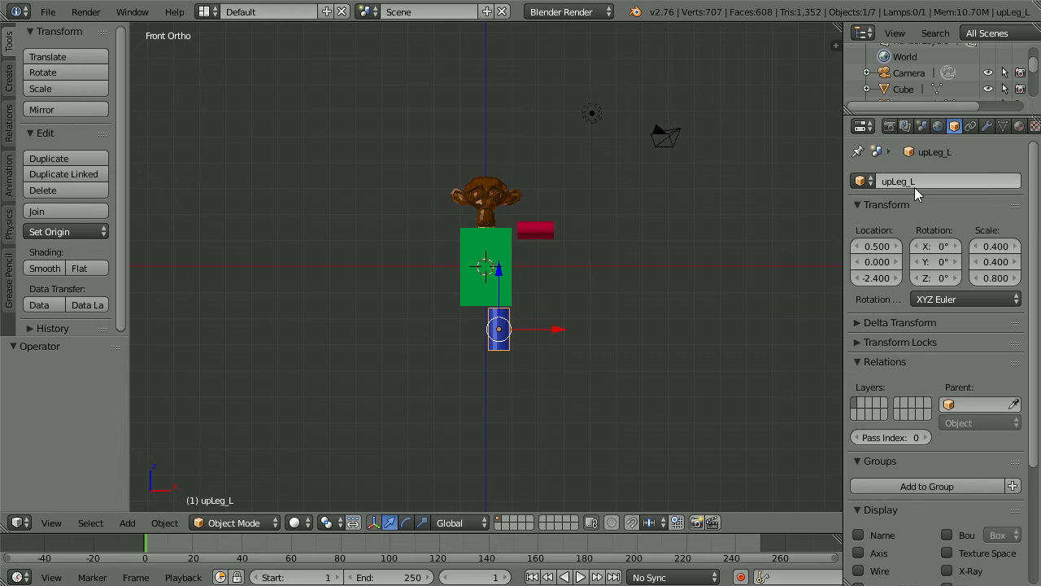
# Check the head and body object names and rename the red arm cylinder as upArm_L.
pyautogui.rightClick(492, 197)
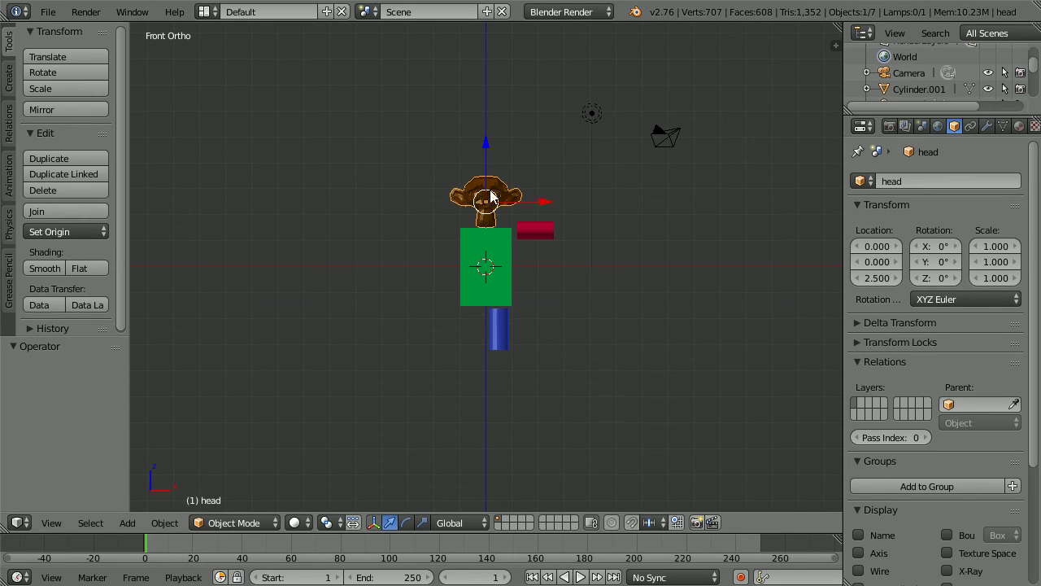
pyautogui.rightClick(499, 260)
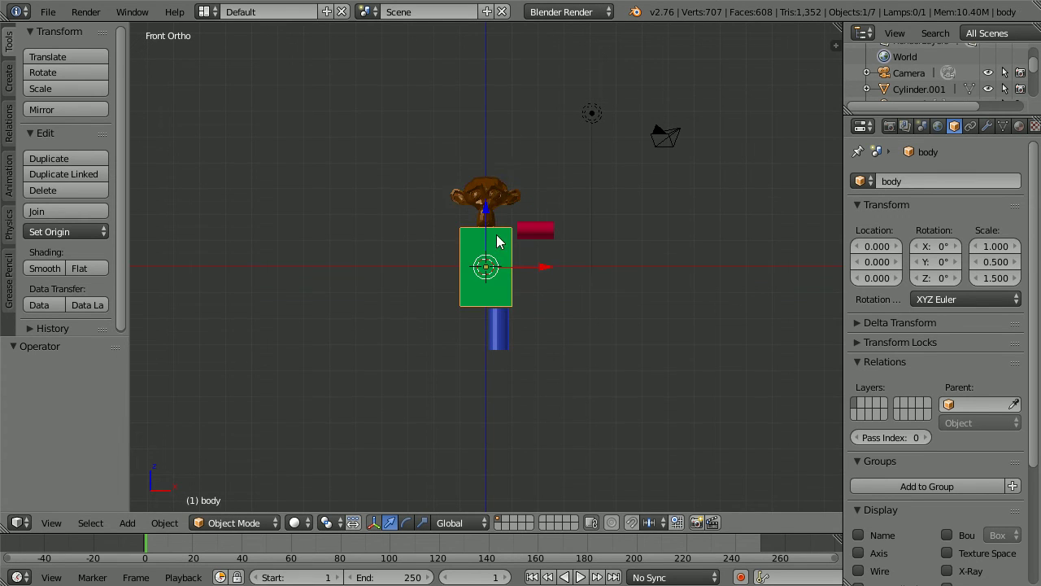
pyautogui.rightClick(507, 201)
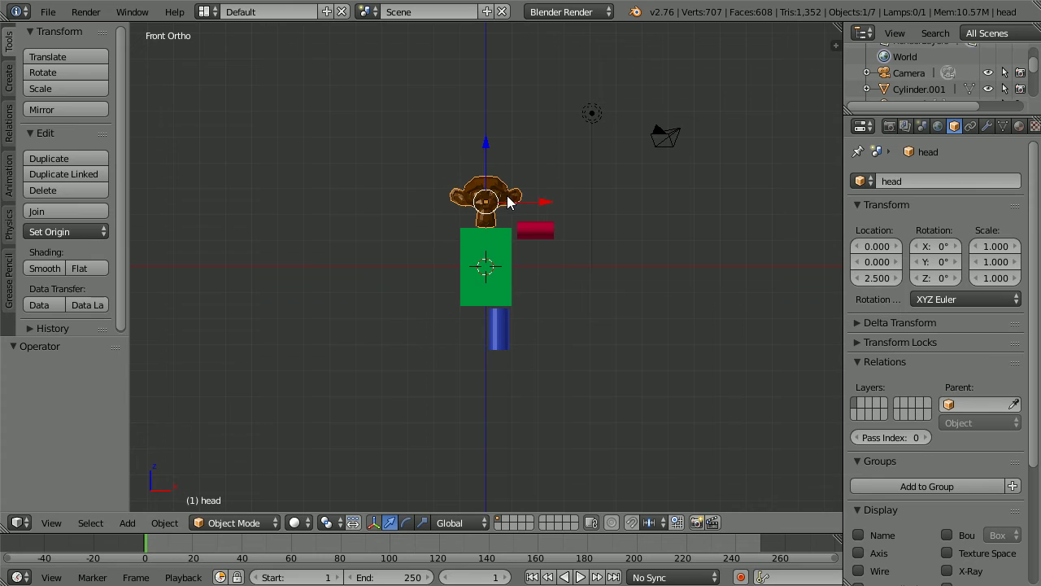
pyautogui.rightClick(533, 230)
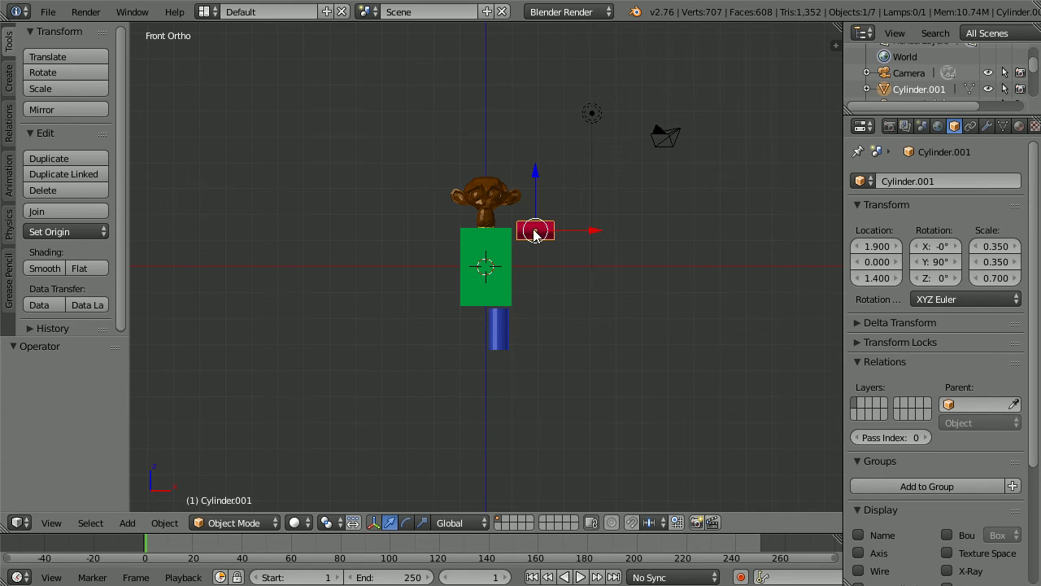
pyautogui.click(914, 182)
pyautogui.write('upArm')
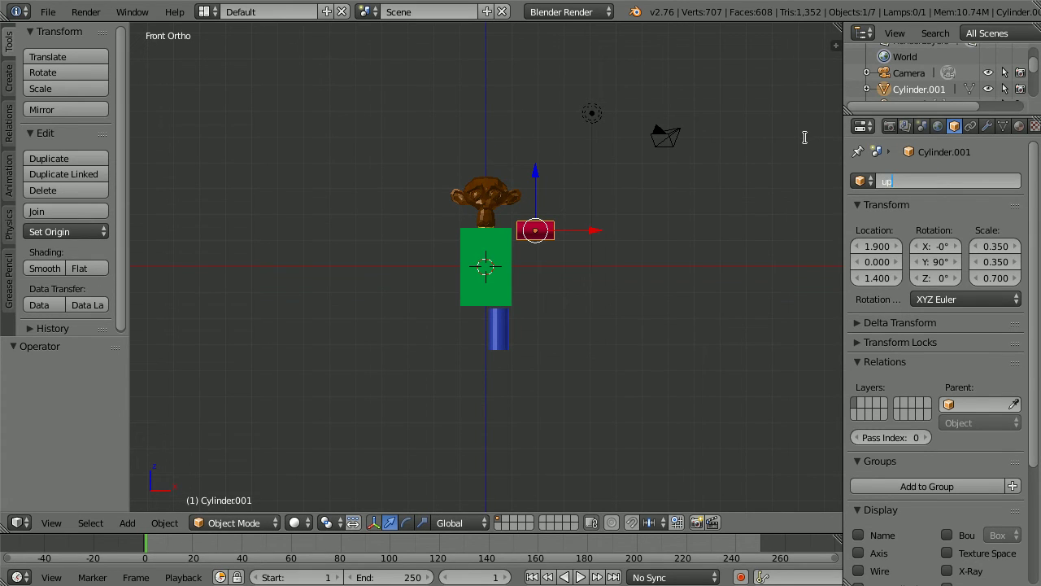
pyautogui.write('_L')
pyautogui.press('Return')
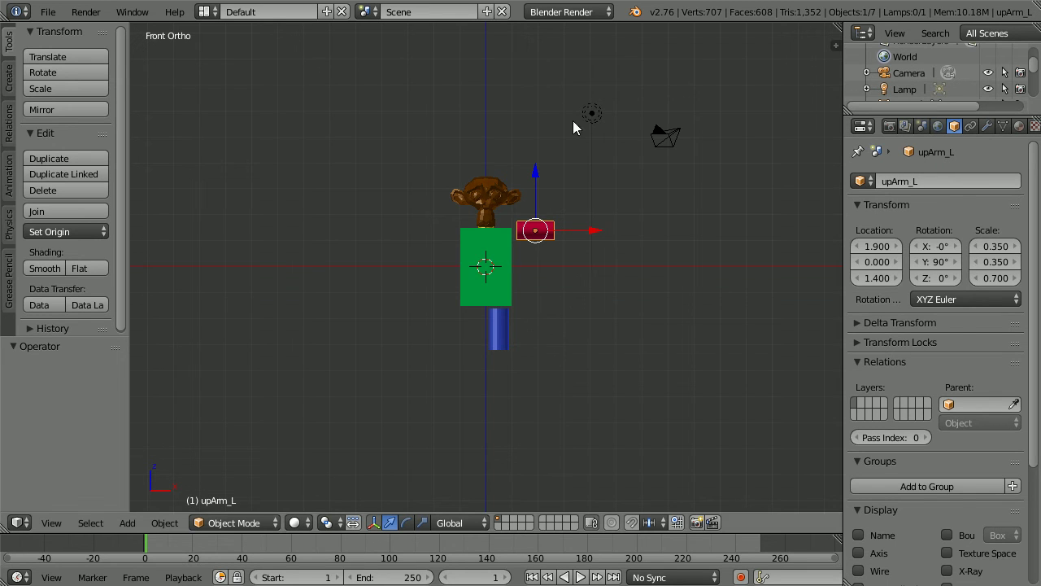
# Duplicate the upper arm in place and set the copy's X location to 3.4.
pyautogui.hotkey('shift', 'd')
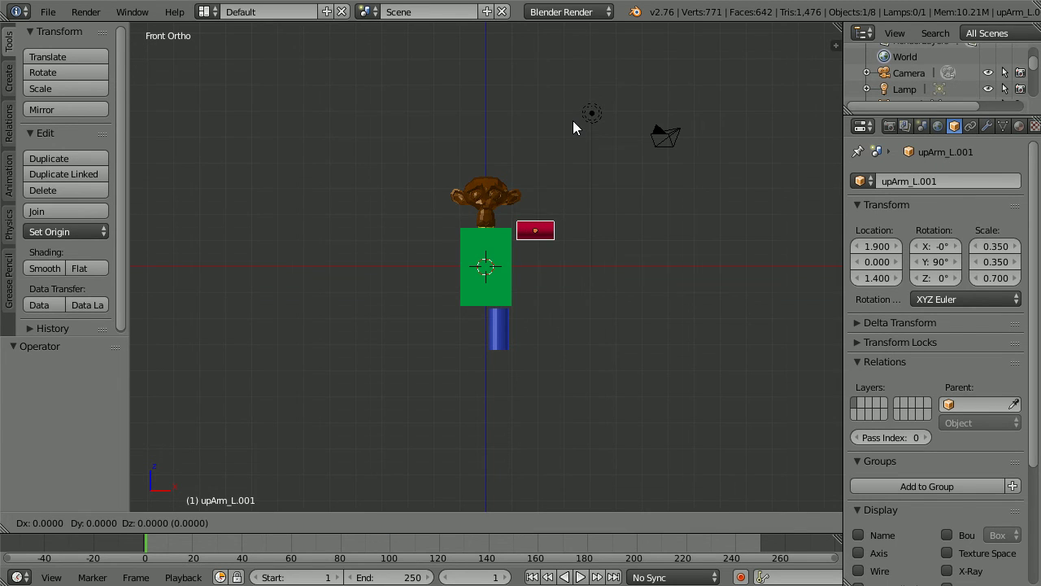
pyautogui.rightClick(573, 121)
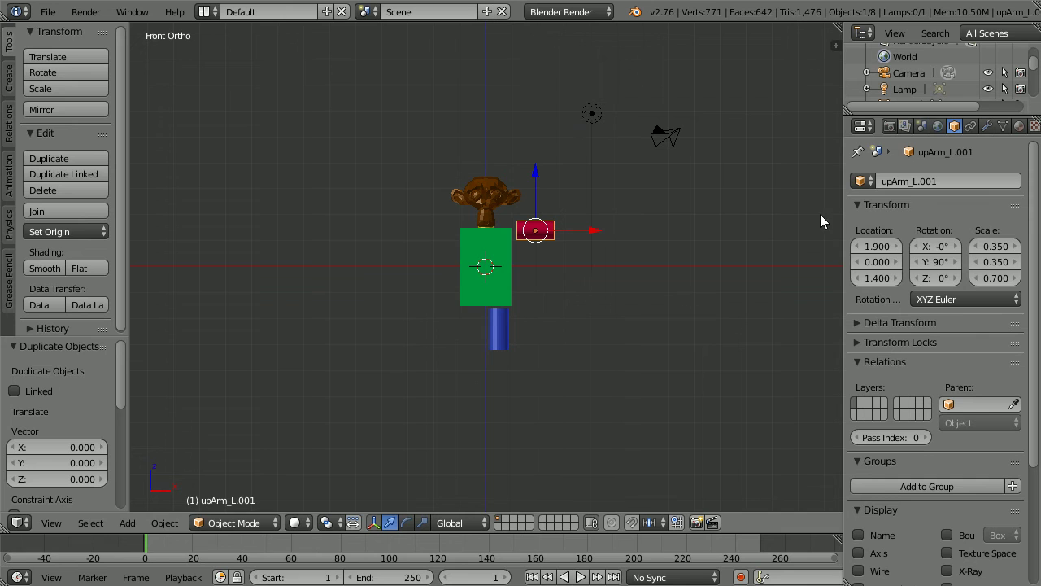
pyautogui.click(877, 245)
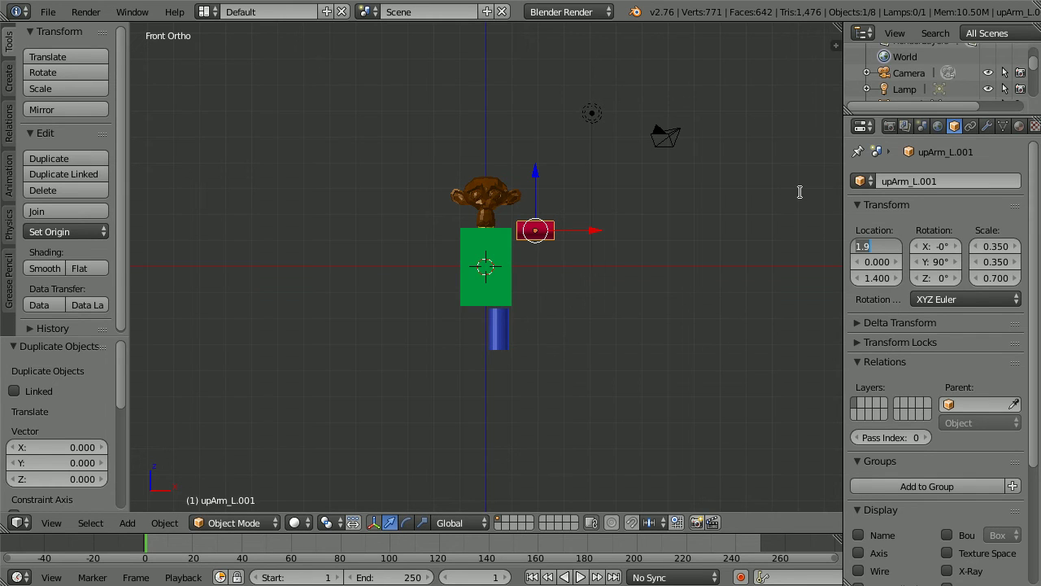
pyautogui.write('3.4')
pyautogui.press('Return')
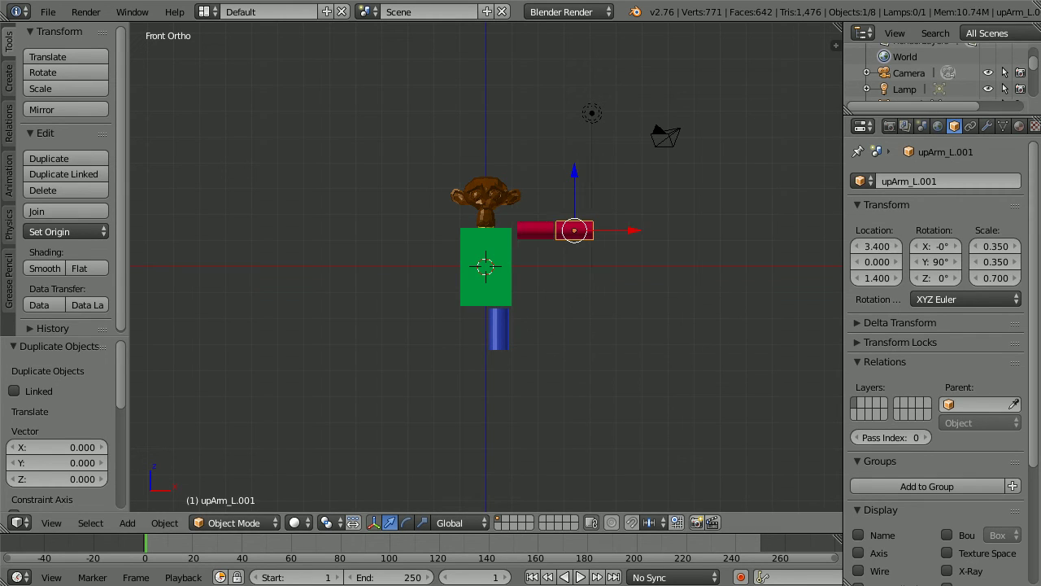
# Slim the duplicated arm segment by setting its X and Y scale to 0.3.
pyautogui.click(1004, 246)
pyautogui.press('Return')
pyautogui.click(997, 262)
pyautogui.press('BackSpace')
pyautogui.press('Return')
# Rename the duplicated outer arm segment as lowArm_L.
pyautogui.click(896, 182)
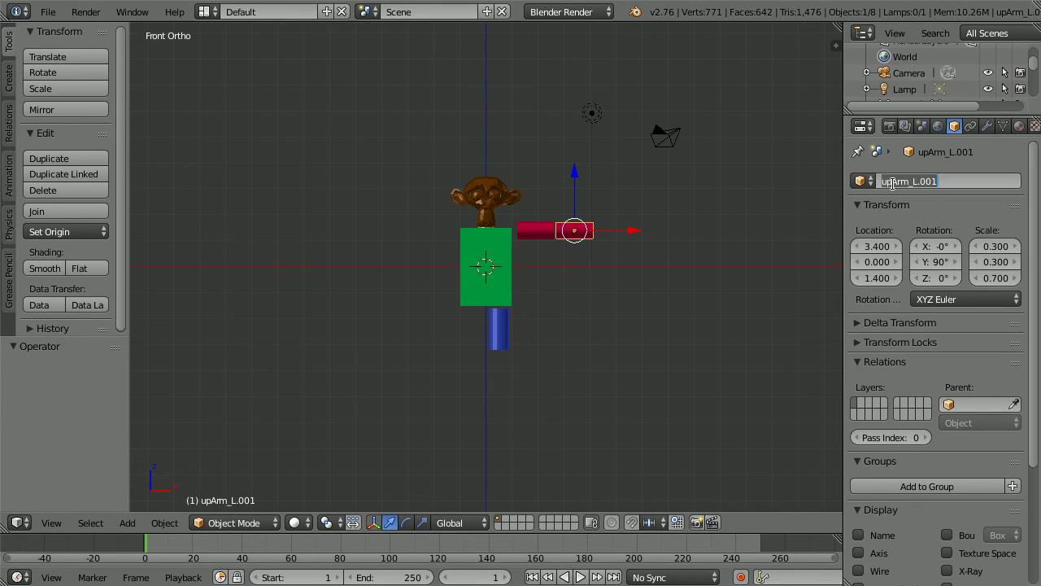
pyautogui.write('low')
pyautogui.press('BackSpace')
pyautogui.press('BackSpace')
pyautogui.press('BackSpace')
pyautogui.press('BackSpace')
pyautogui.press('Return')
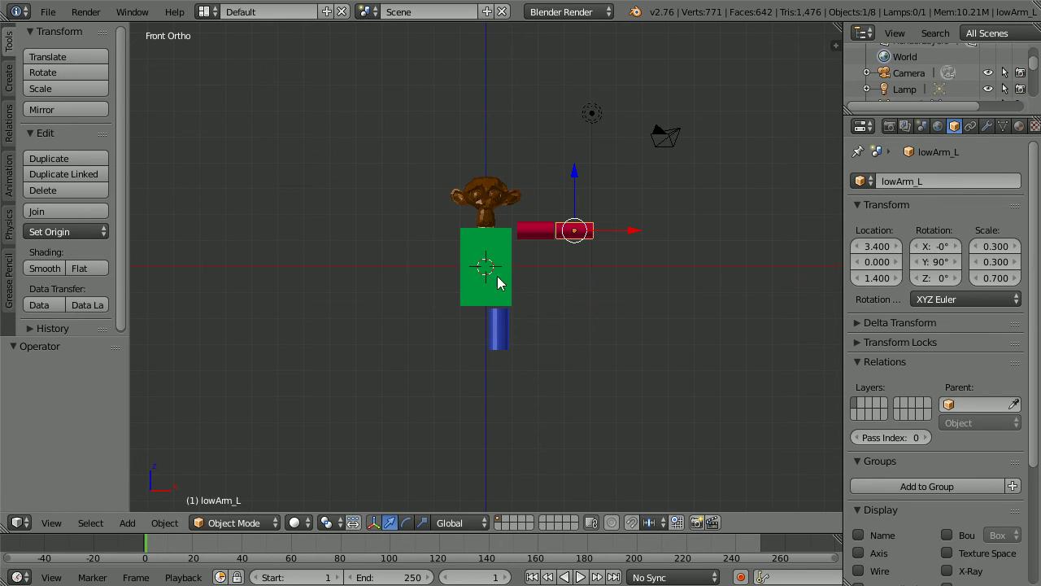
# Duplicate the upper leg upLeg_L in place and set the copy's Z location to -4.1.
pyautogui.rightClick(497, 328)
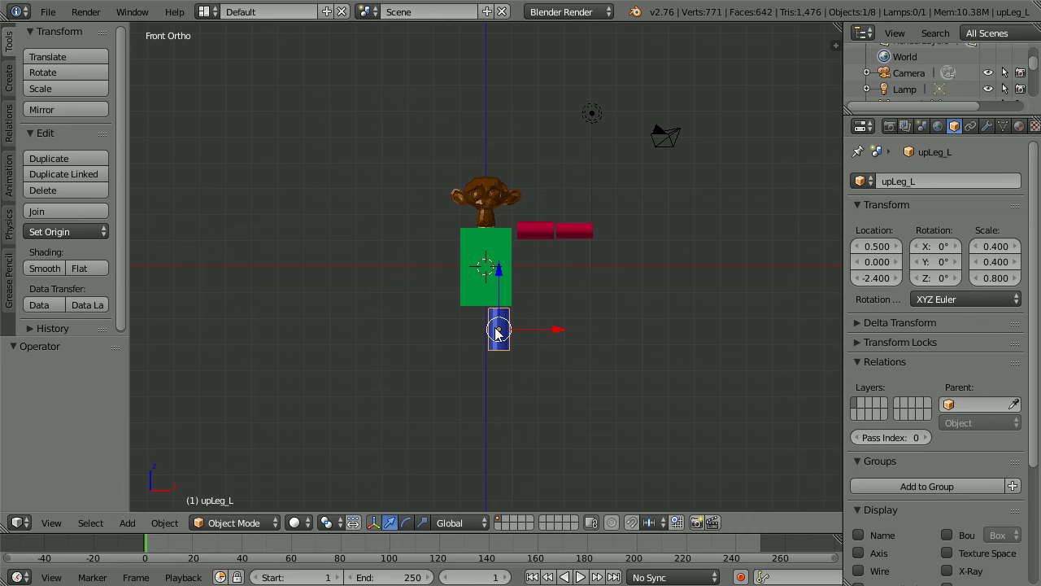
pyautogui.hotkey('shift', 'd')
pyautogui.rightClick(494, 330)
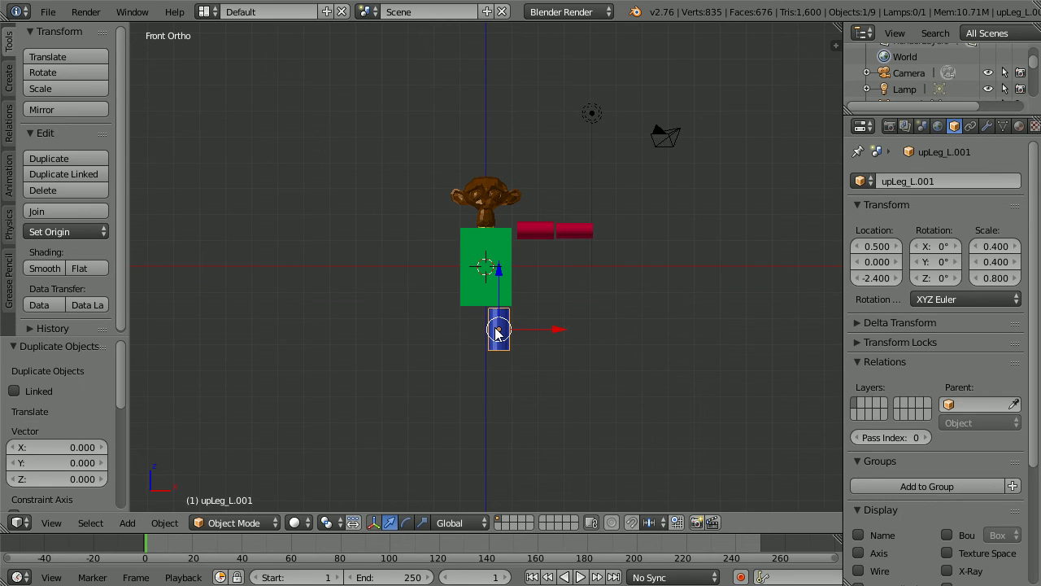
pyautogui.click(874, 278)
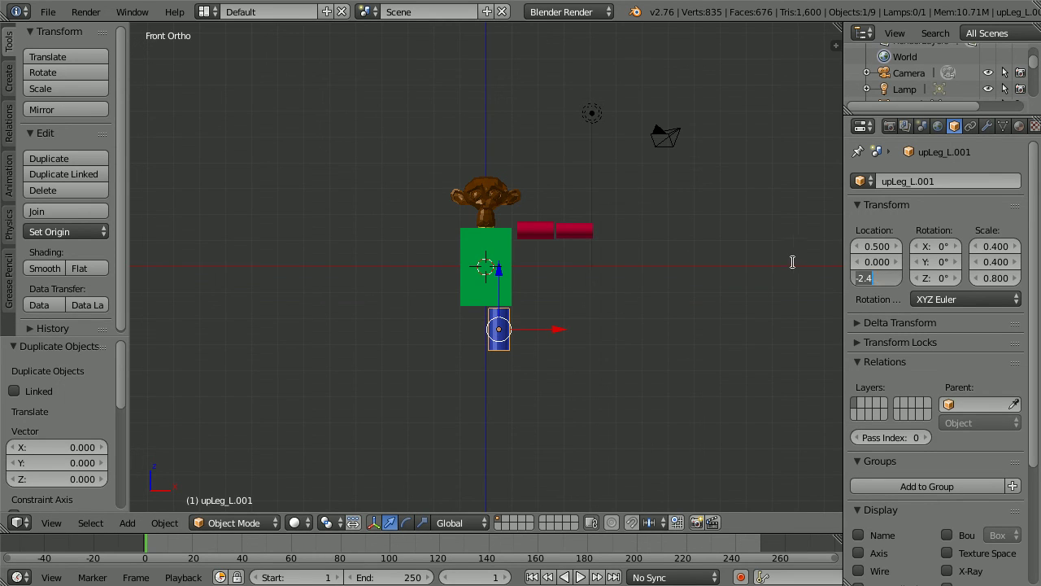
pyautogui.write('-4.1')
pyautogui.press('Return')
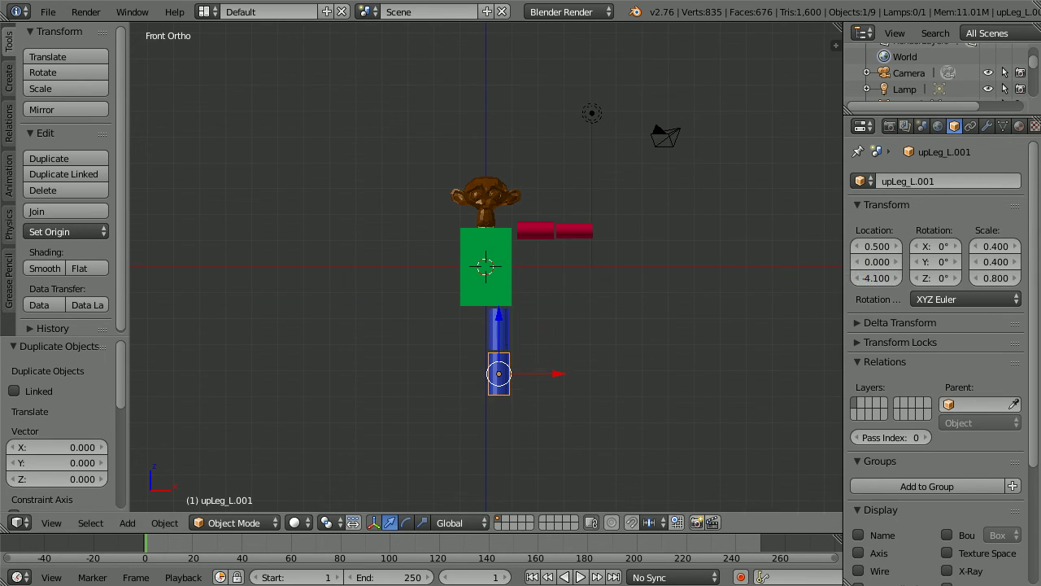
# Rename the duplicated lower leg segment as lowLeg_L.
pyautogui.click(888, 173)
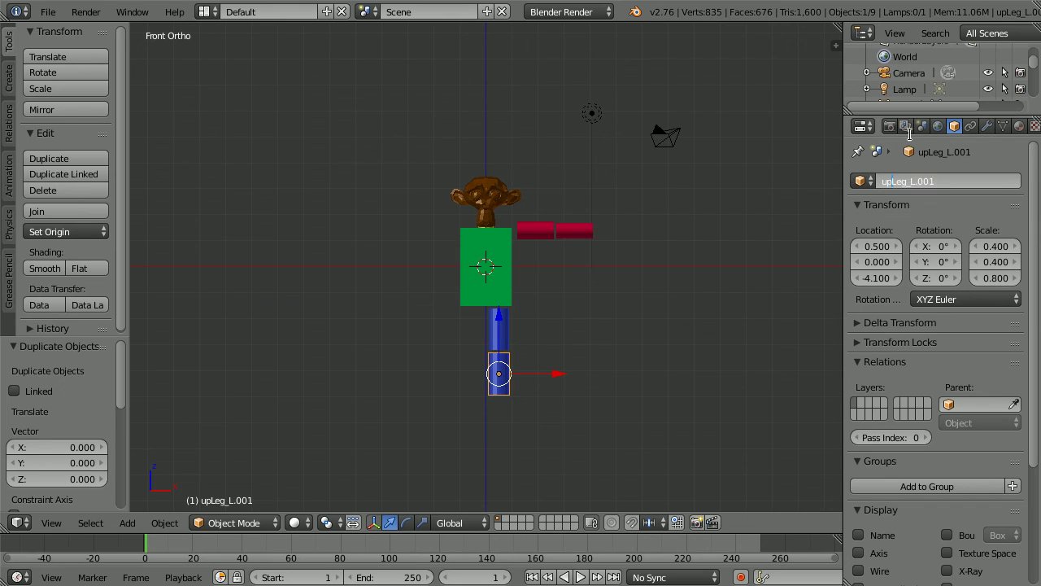
pyautogui.press('BackSpace')
pyautogui.press('BackSpace')
pyautogui.write('low')
pyautogui.hotkey('ctrl', 'a')
pyautogui.press('BackSpace')
pyautogui.press('BackSpace')
pyautogui.press('BackSpace')
pyautogui.press('BackSpace')
pyautogui.press('Return')
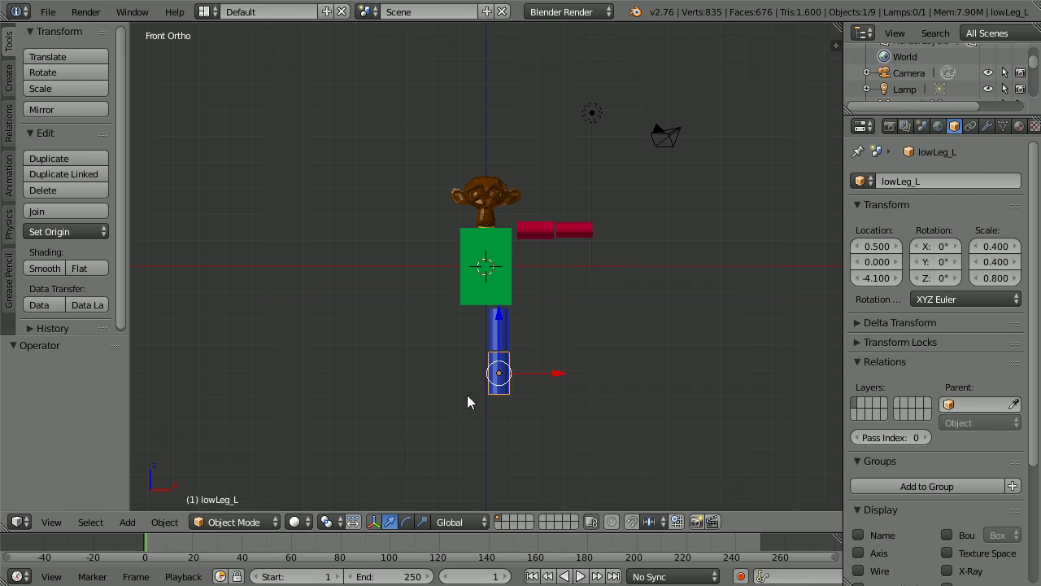
# Duplicate upArm_L in place and set the copy's X location to -1.9 on the opposite side of the body.
pyautogui.rightClick(534, 237)
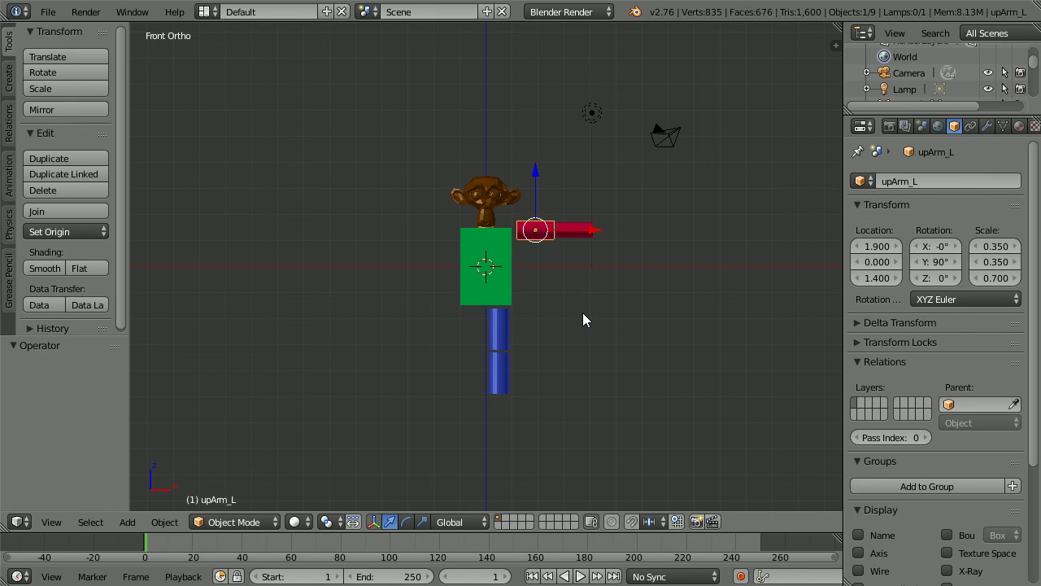
pyautogui.hotkey('shift', 'd')
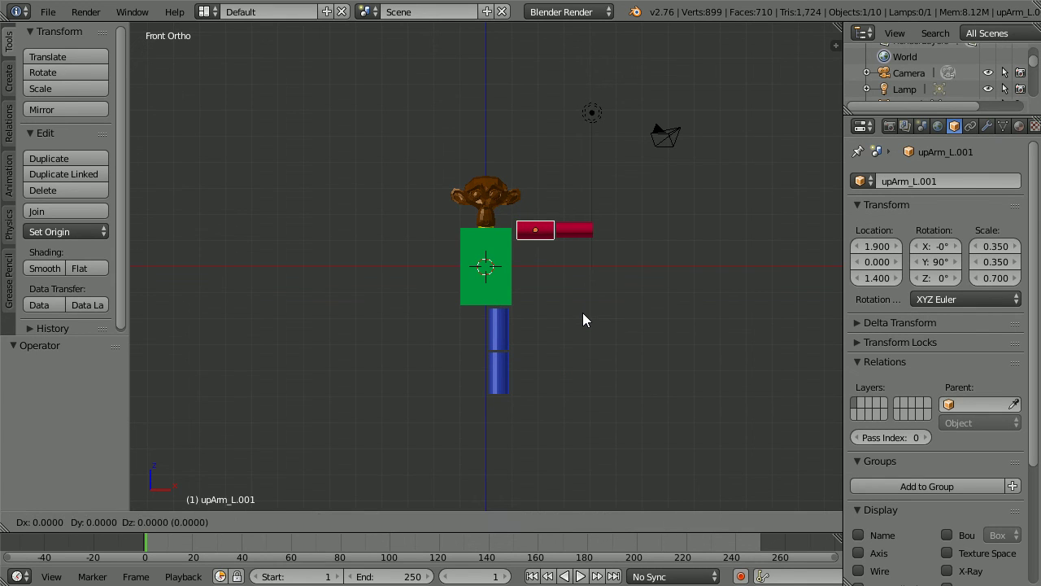
pyautogui.press('Escape')
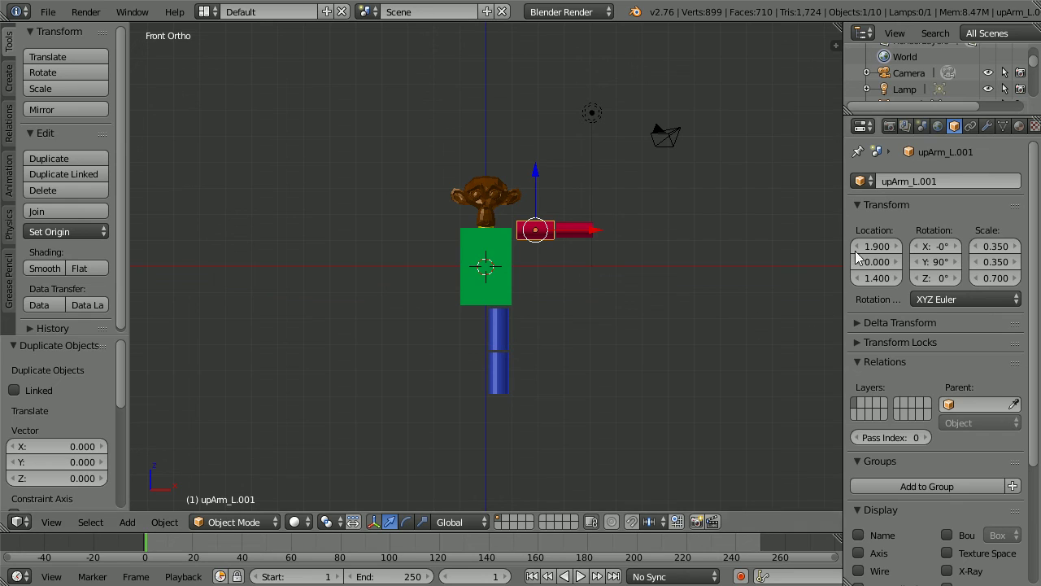
pyautogui.click(883, 249)
pyautogui.write('-1.9')
pyautogui.press('Return')
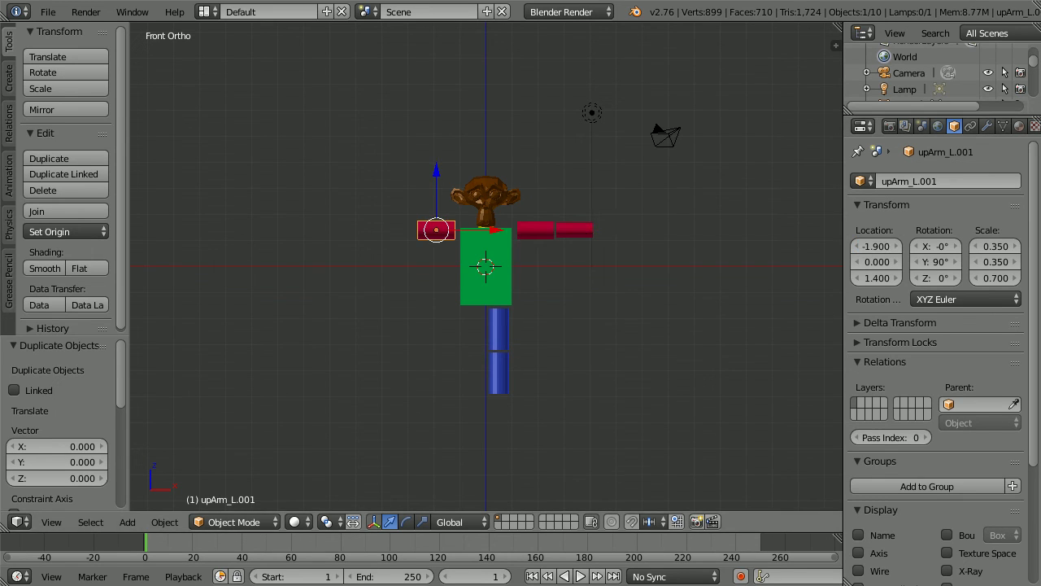
# Rename the opposite upper arm copy as upArm_R.
pyautogui.click(934, 180)
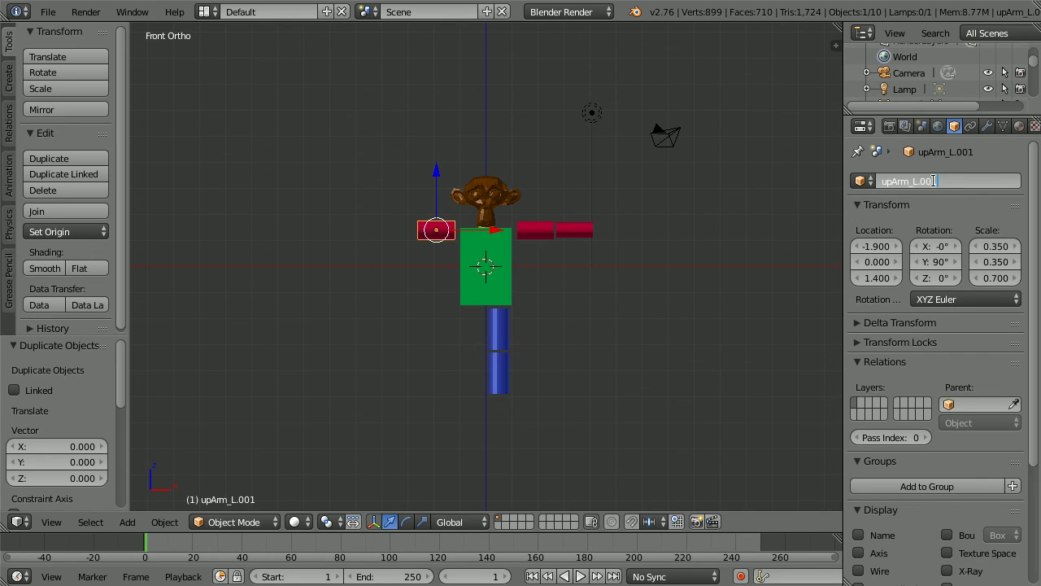
pyautogui.press('BackSpace')
pyautogui.press('BackSpace')
pyautogui.press('BackSpace')
pyautogui.press('BackSpace')
pyautogui.write('R')
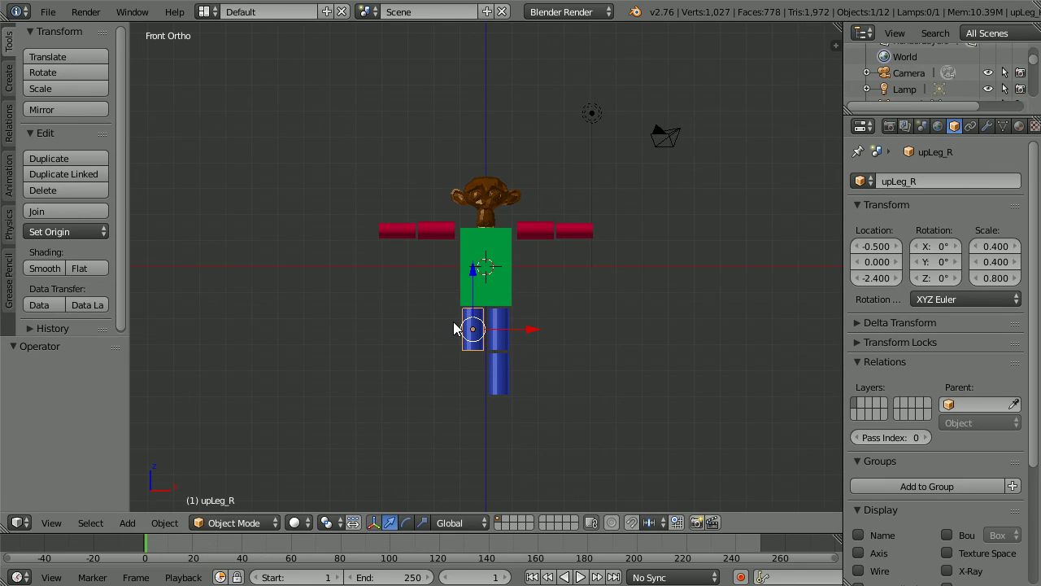
# Duplicate lowLeg_L in place and set the copy's X location to -0.5 under the opposite upper leg.
pyautogui.rightClick(504, 386)
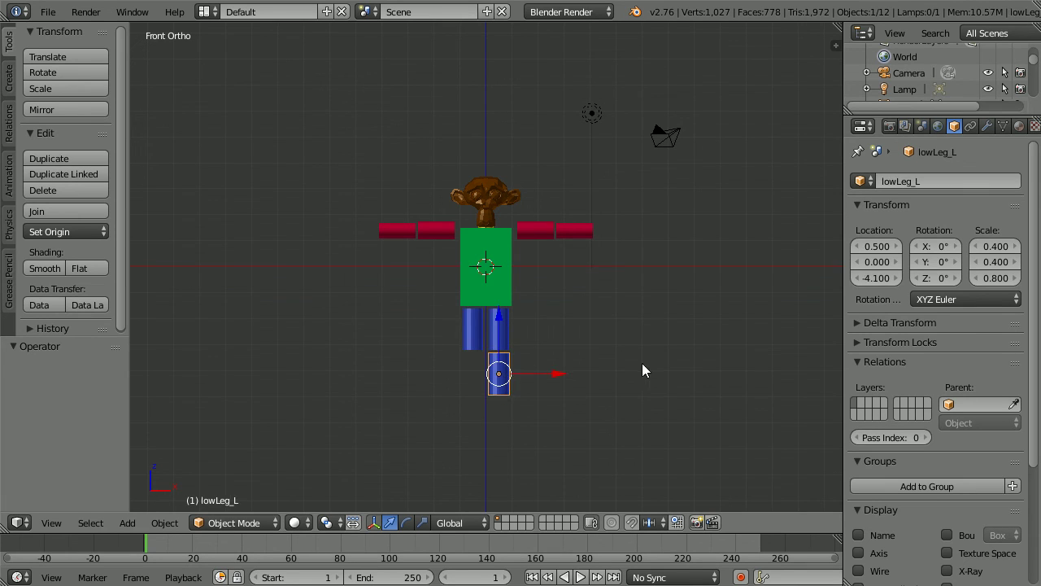
pyautogui.hotkey('shift', 'd')
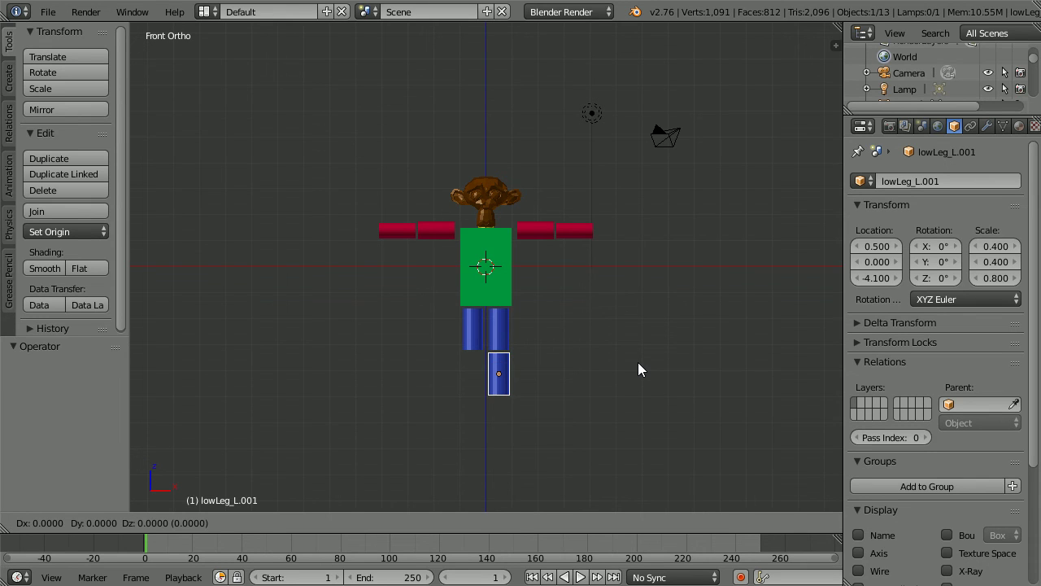
pyautogui.press('Escape')
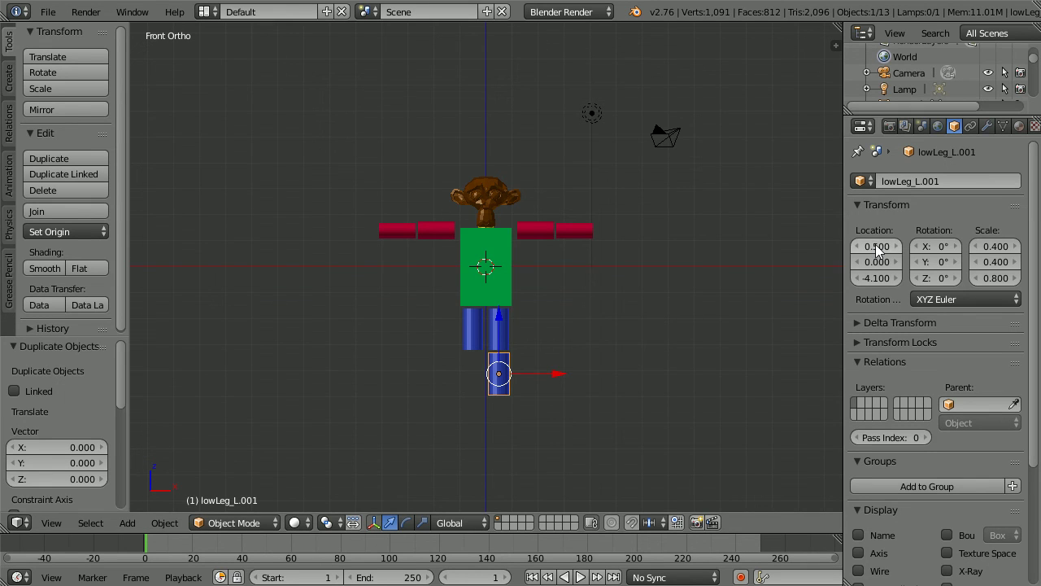
pyautogui.click(854, 246)
pyautogui.press('Home')
pyautogui.write('-')
pyautogui.press('Return')
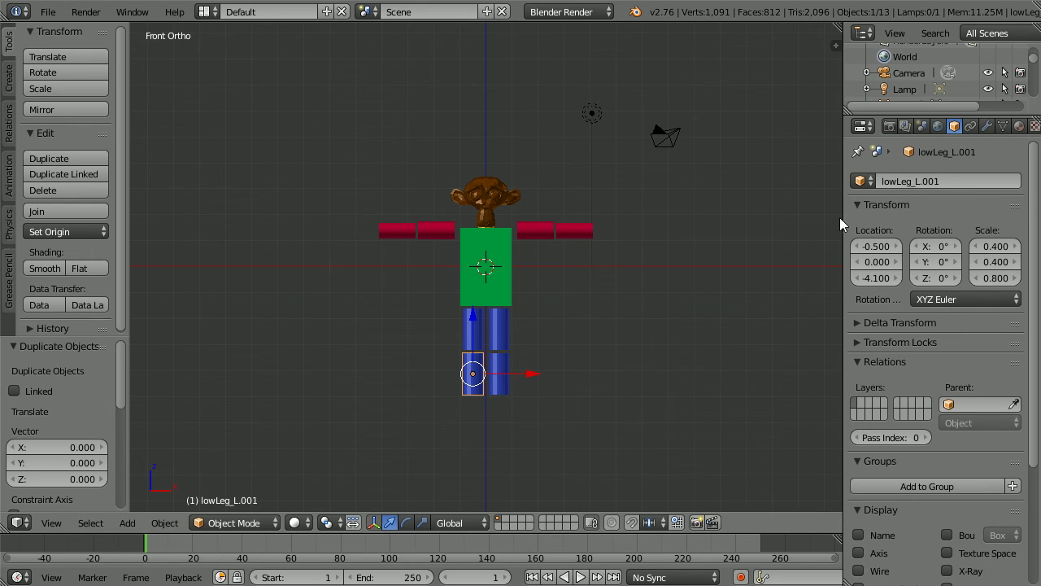
# Rename the opposite lower leg copy as lowLeg_R.
pyautogui.click(943, 181)
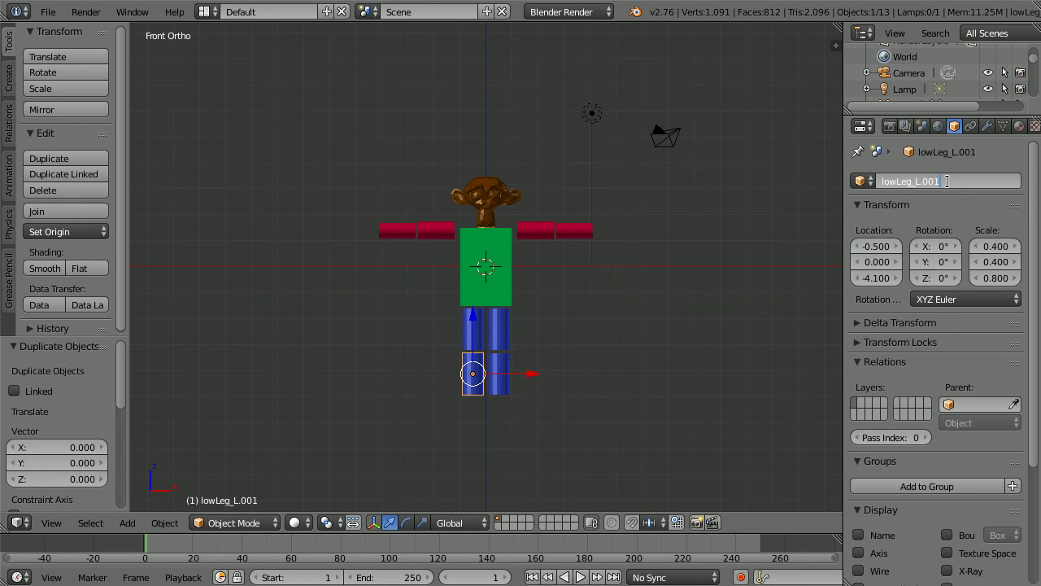
pyautogui.click(943, 180)
pyautogui.press('BackSpace')
pyautogui.press('BackSpace')
pyautogui.press('BackSpace')
pyautogui.press('BackSpace')
pyautogui.press('BackSpace')
pyautogui.write('R')
pyautogui.press('Return')
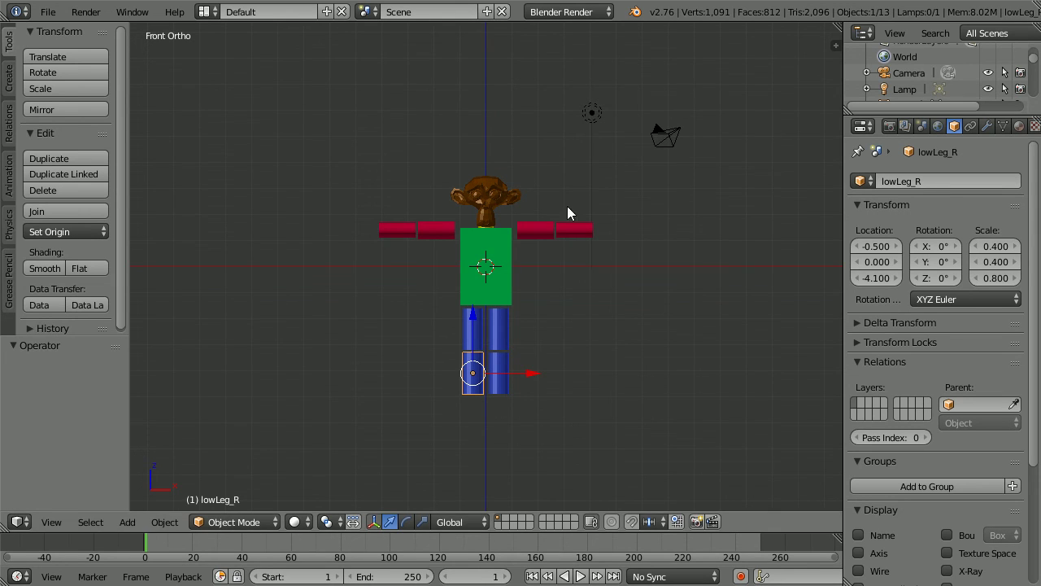
pyautogui.scroll(1, 578, 333)
pyautogui.scroll(1, 576, 330)
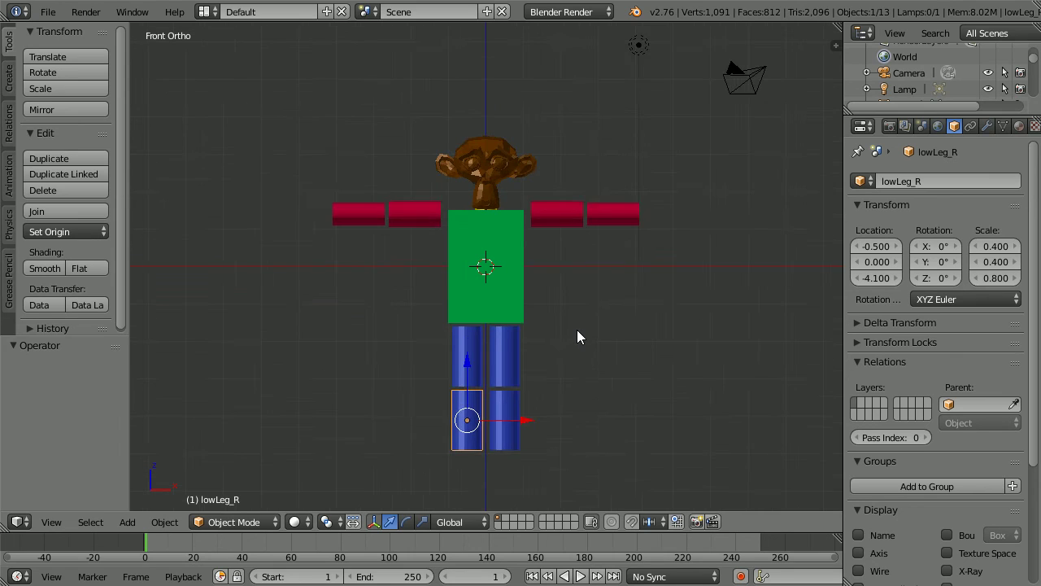
pyautogui.scroll(1, 573, 335)
pyautogui.scroll(1, 571, 335)
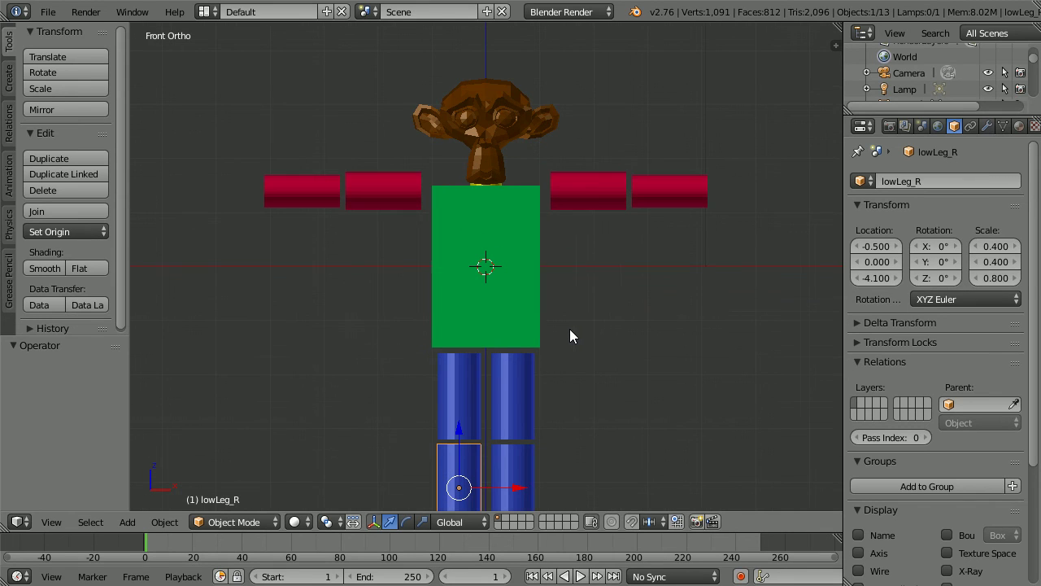
pyautogui.keyDown('shift'); pyautogui.scroll(-1, 598, 332); pyautogui.keyUp('shift')
pyautogui.keyDown('shift'); pyautogui.scroll(-1, 599, 331); pyautogui.keyUp('shift')
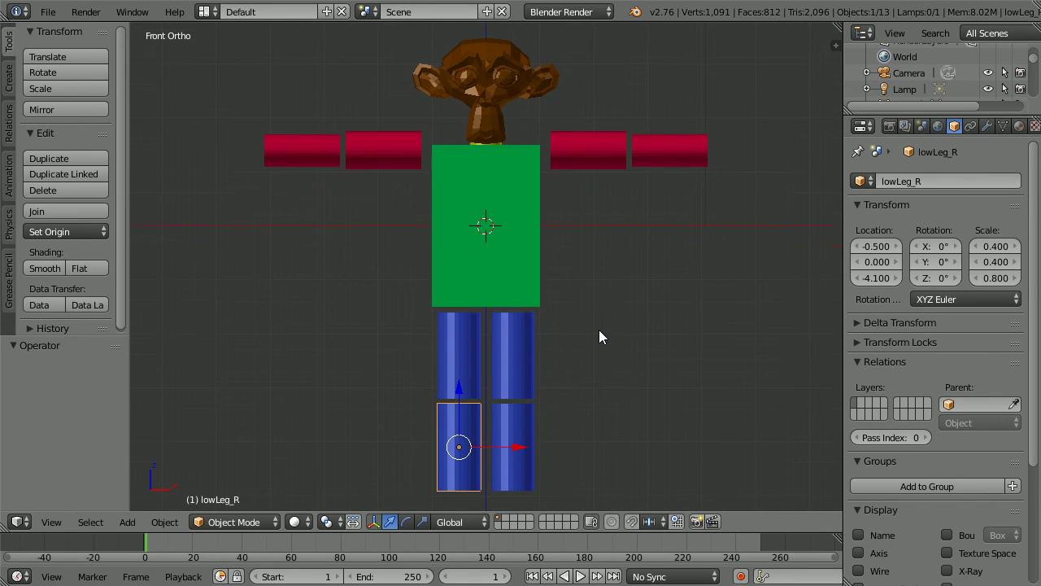